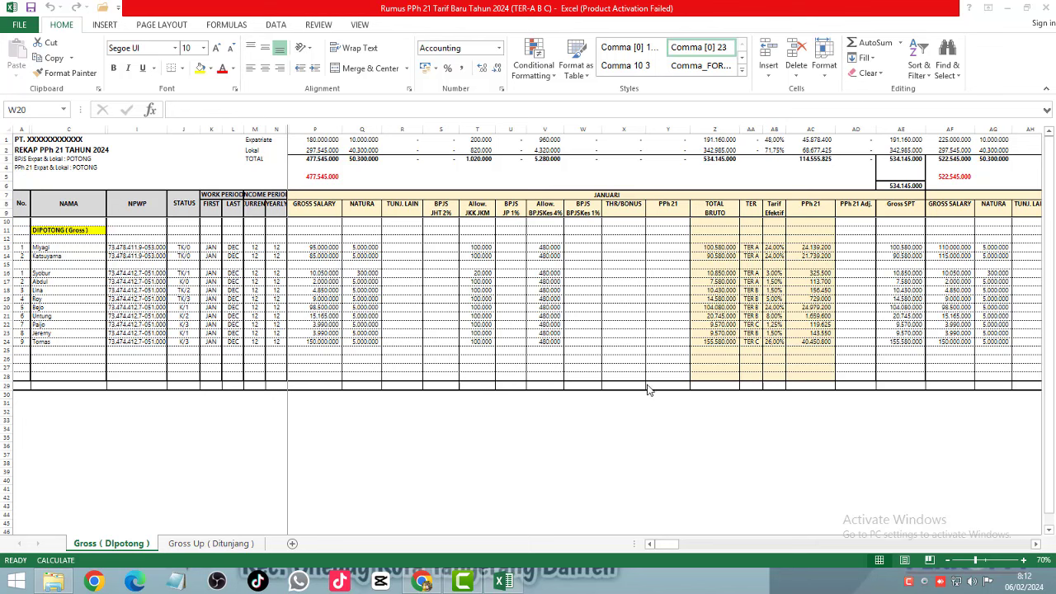
Step: Unhide the hidden employee detail columns between NAMA and NPWP
{"action": "left_click", "coordinate": [455, 254]}
{"action": "key", "text": "Down"}
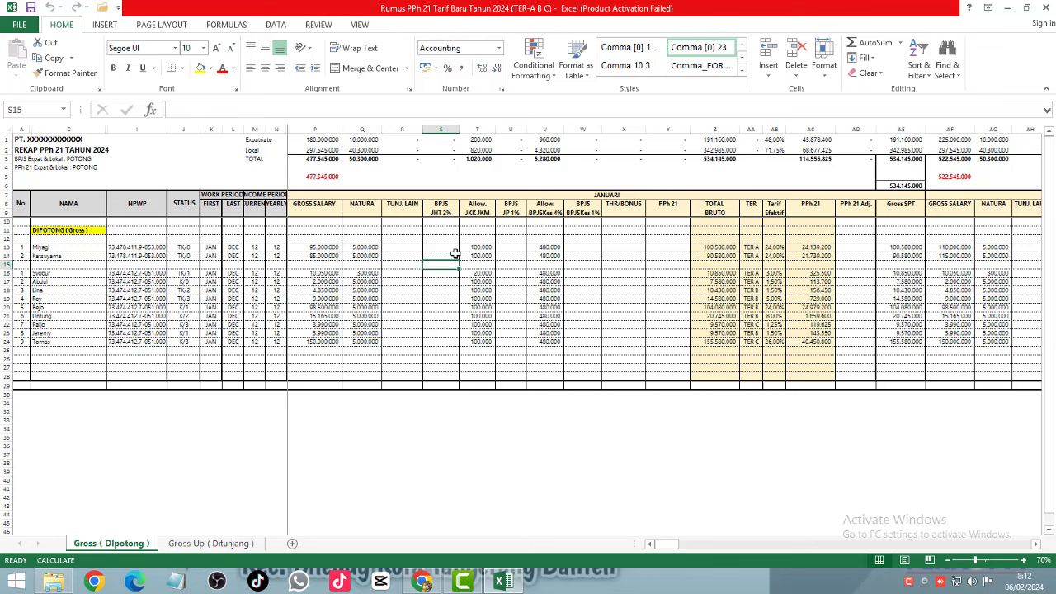
{"action": "key", "text": "Home"}
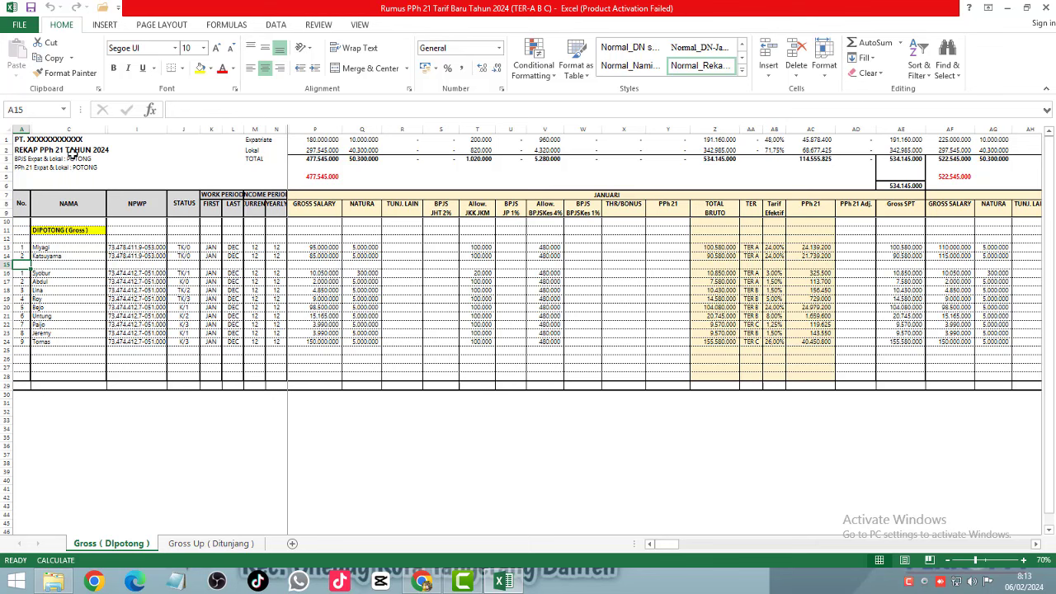
{"action": "left_click_drag", "start_coordinate": [86, 127], "coordinate": [132, 128]}
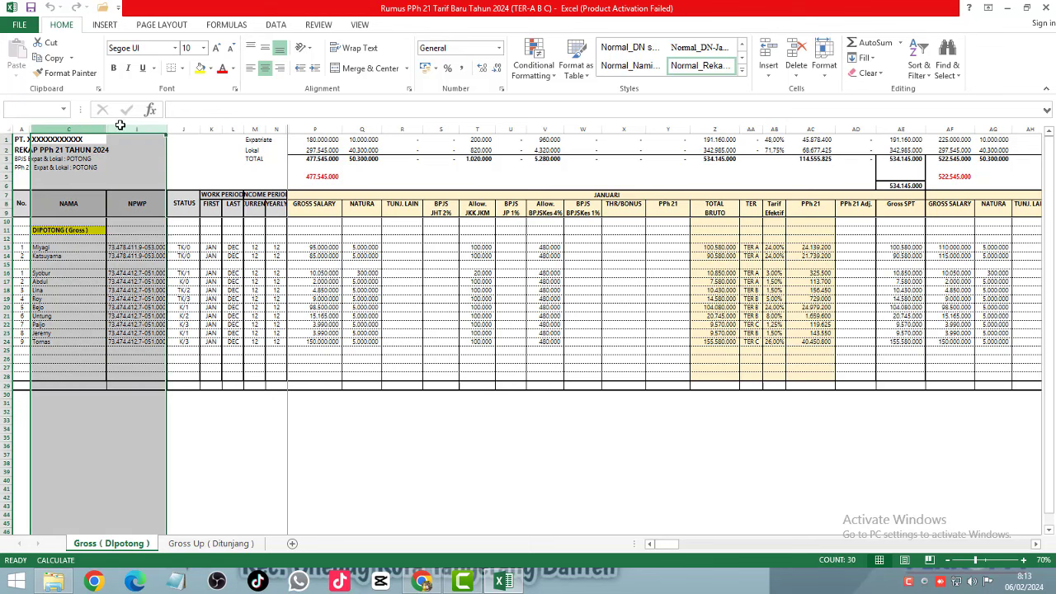
{"action": "right_click", "coordinate": [128, 130]}
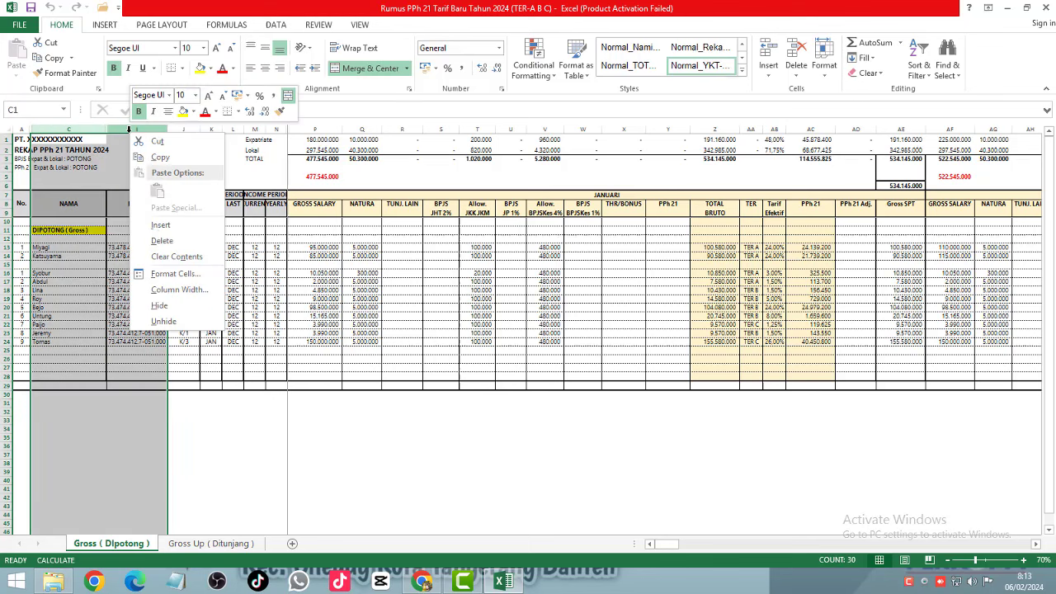
{"action": "left_click", "coordinate": [165, 321]}
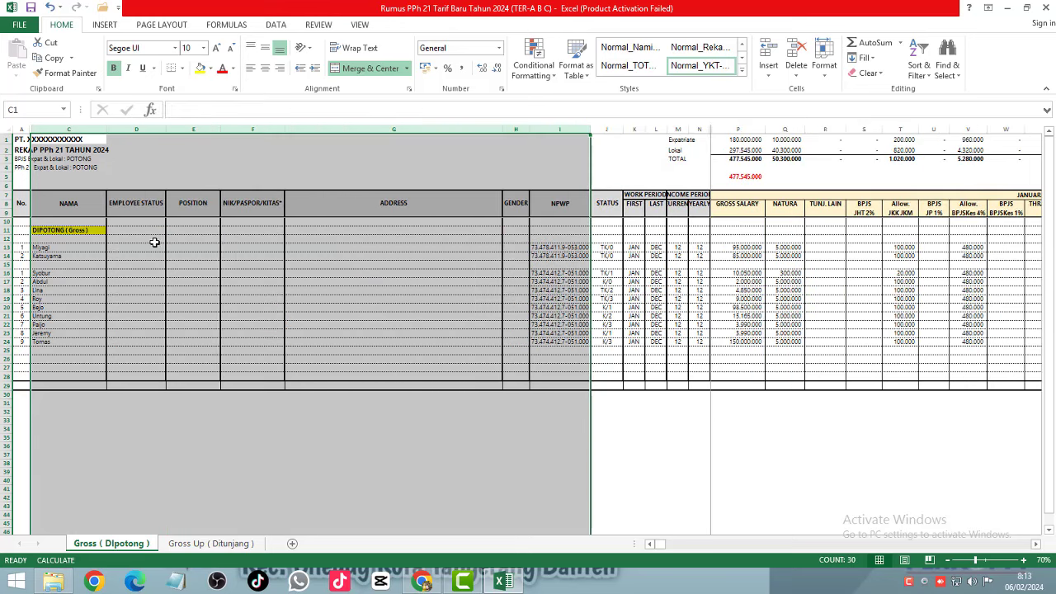
{"action": "left_click", "coordinate": [142, 184]}
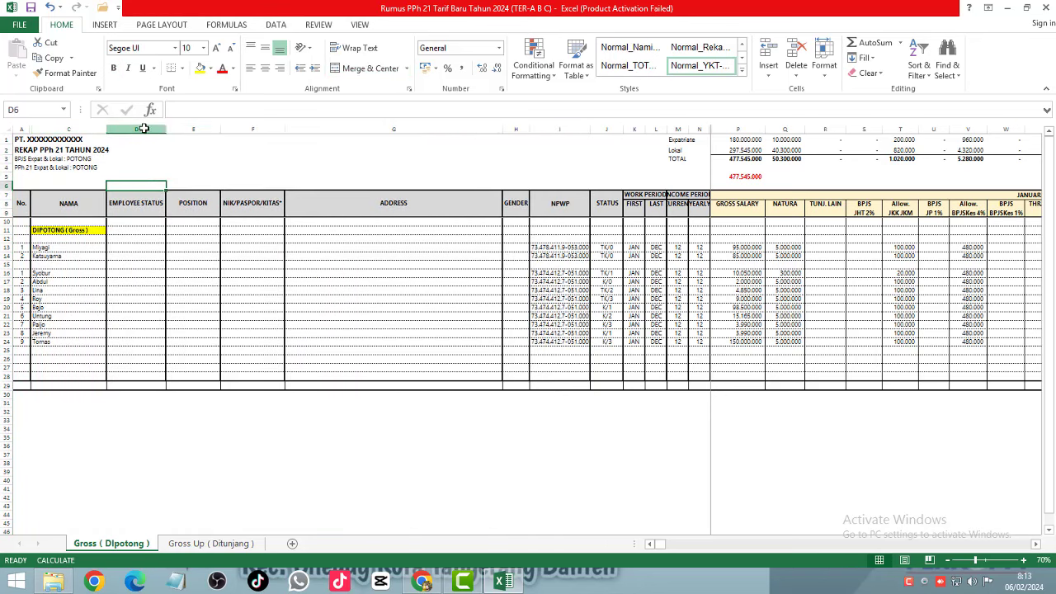
Step: Review the EMPLOYEE STATUS through ADDRESS columns, then hide the employee details again
{"action": "left_click_drag", "start_coordinate": [142, 130], "coordinate": [512, 158]}
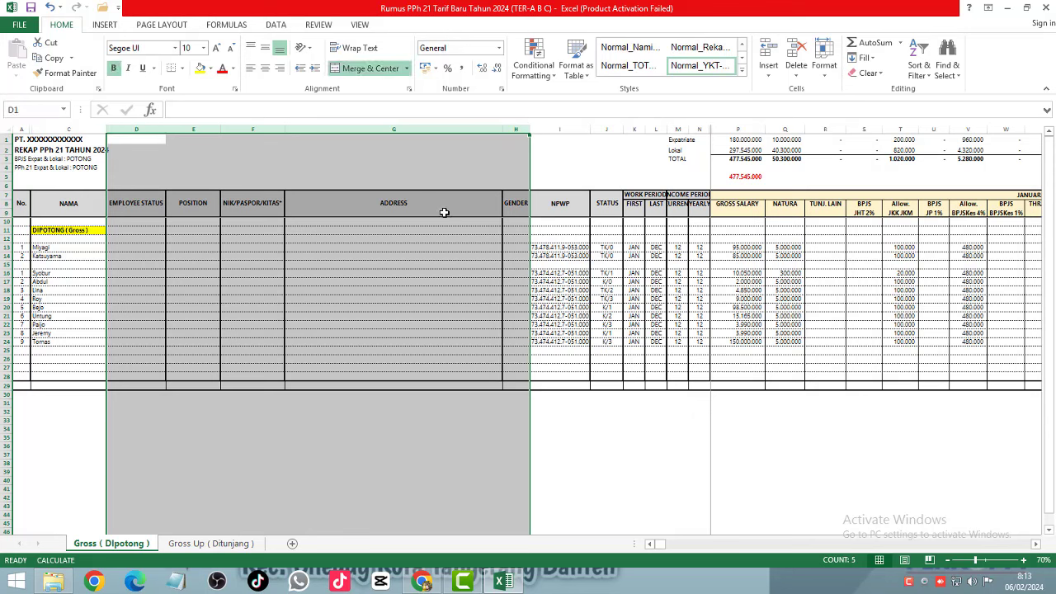
{"action": "left_click", "coordinate": [373, 284]}
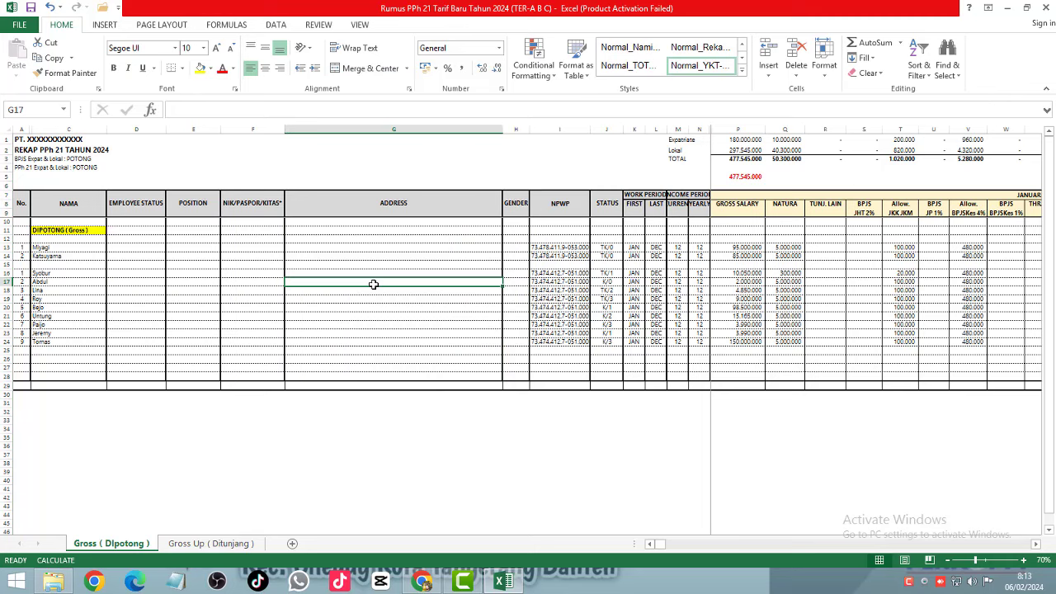
{"action": "key", "text": "ctrl+z"}
Step: Examine the STATUS, FIRST and LAST work period, and current income period columns
{"action": "left_click", "coordinate": [184, 249]}
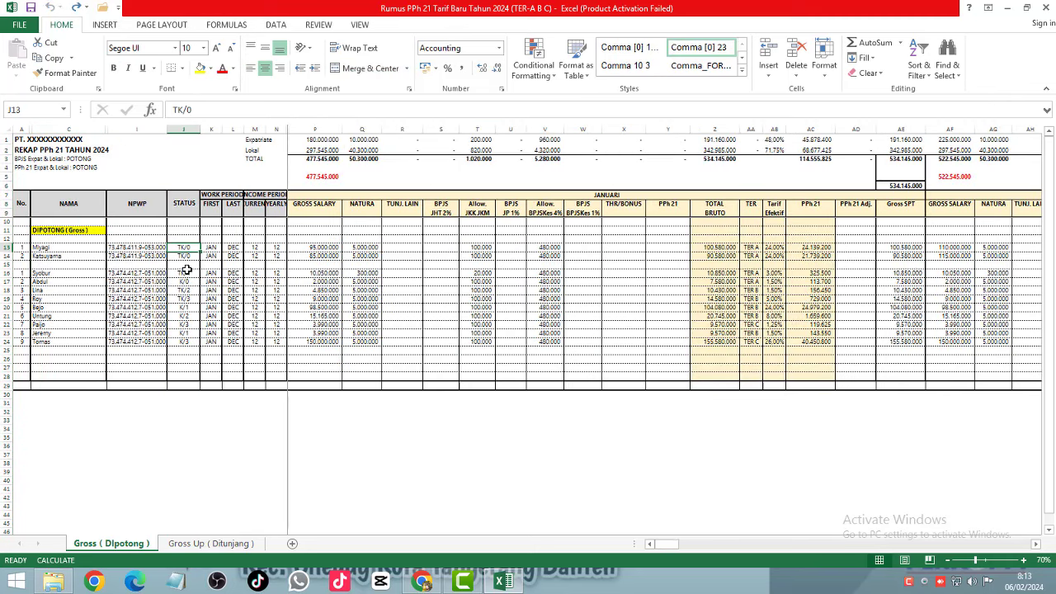
{"action": "left_click", "coordinate": [184, 129]}
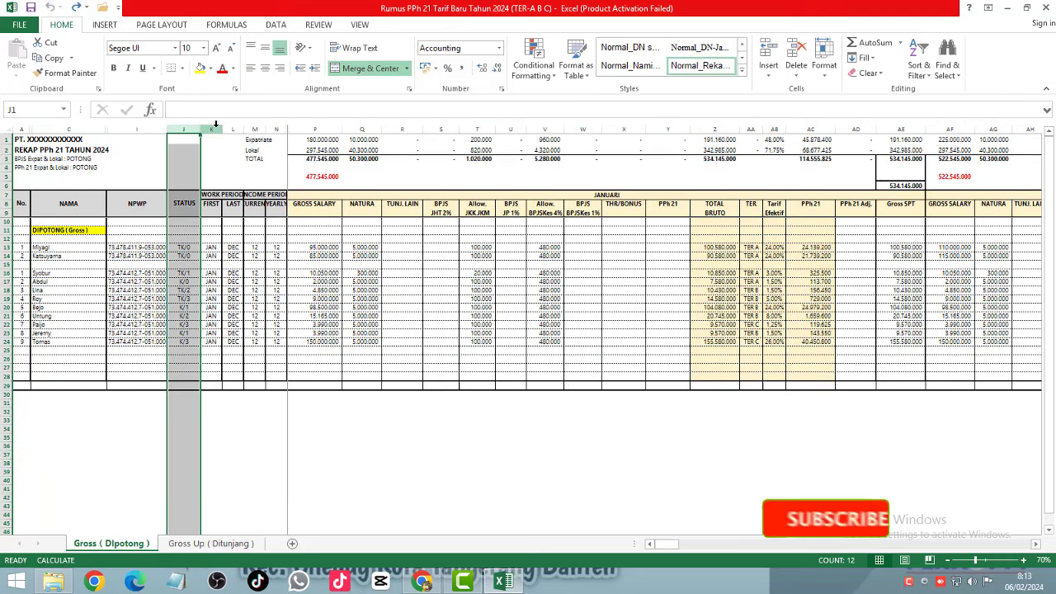
{"action": "left_click_drag", "start_coordinate": [214, 128], "coordinate": [227, 130]}
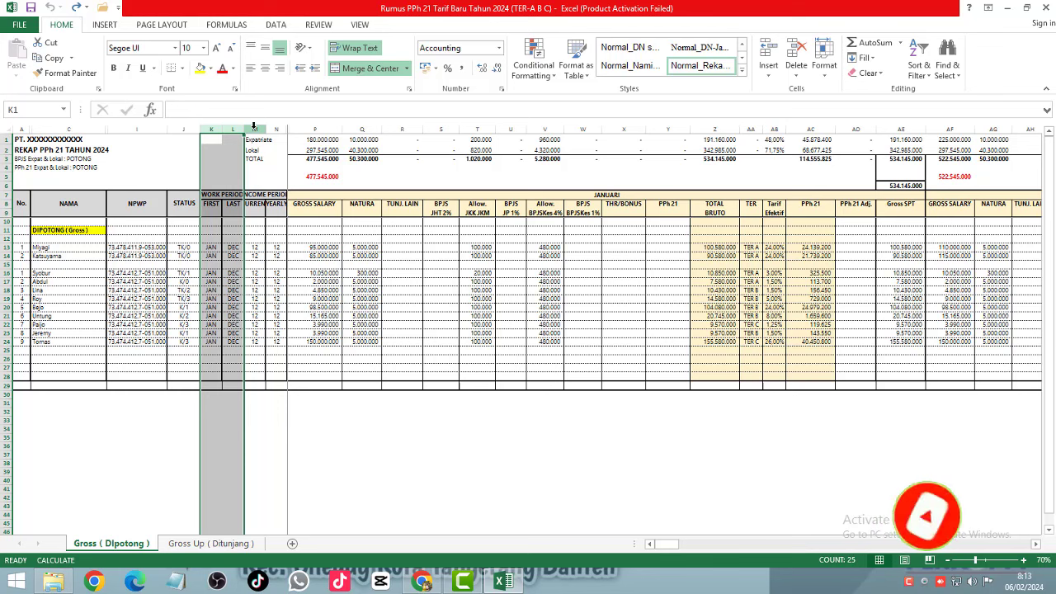
{"action": "left_click", "coordinate": [254, 128]}
Step: Check the income-period COUNT formulas and yearly period values in rows 16–18
{"action": "left_click", "coordinate": [255, 288]}
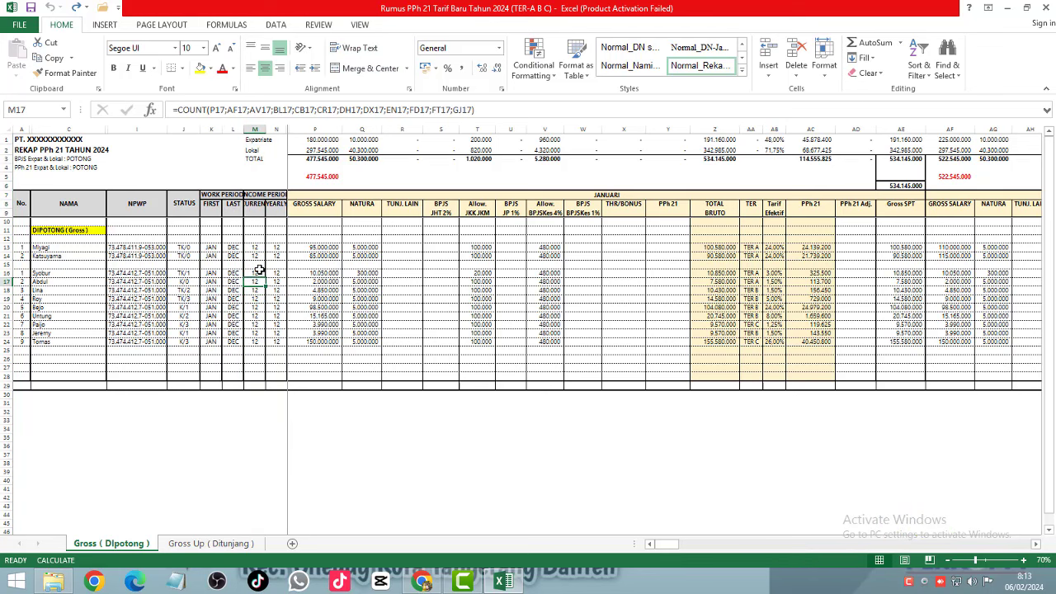
{"action": "left_click", "coordinate": [256, 280]}
{"action": "left_click", "coordinate": [278, 271]}
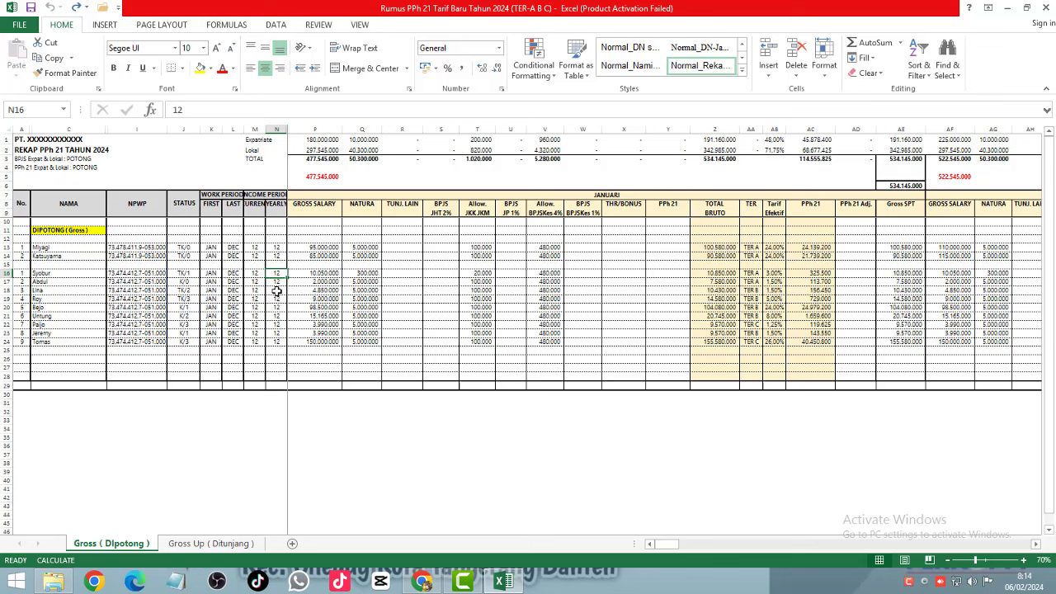
{"action": "left_click", "coordinate": [254, 273]}
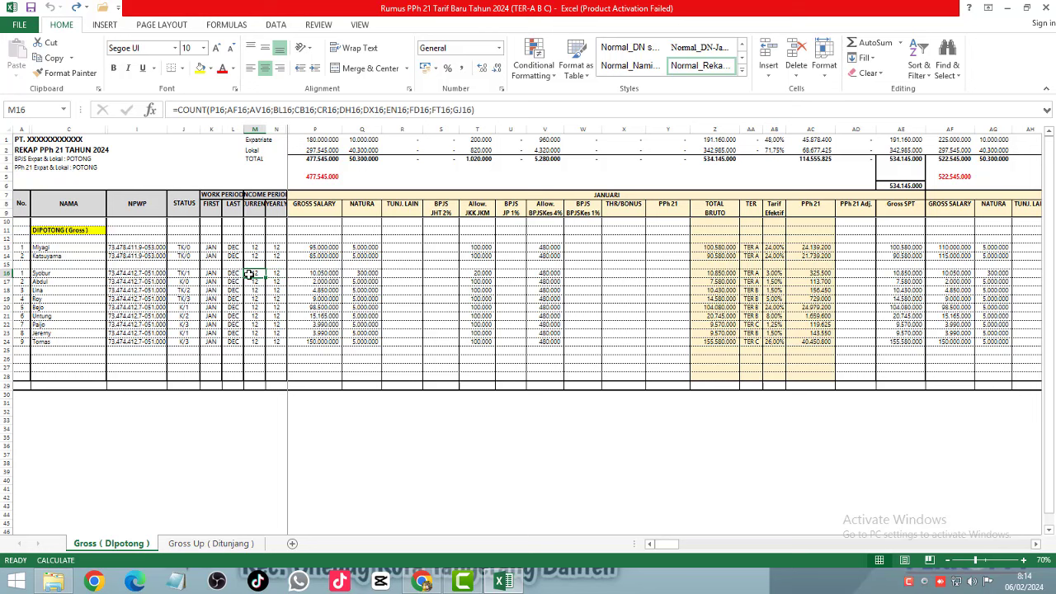
{"action": "left_click", "coordinate": [279, 272]}
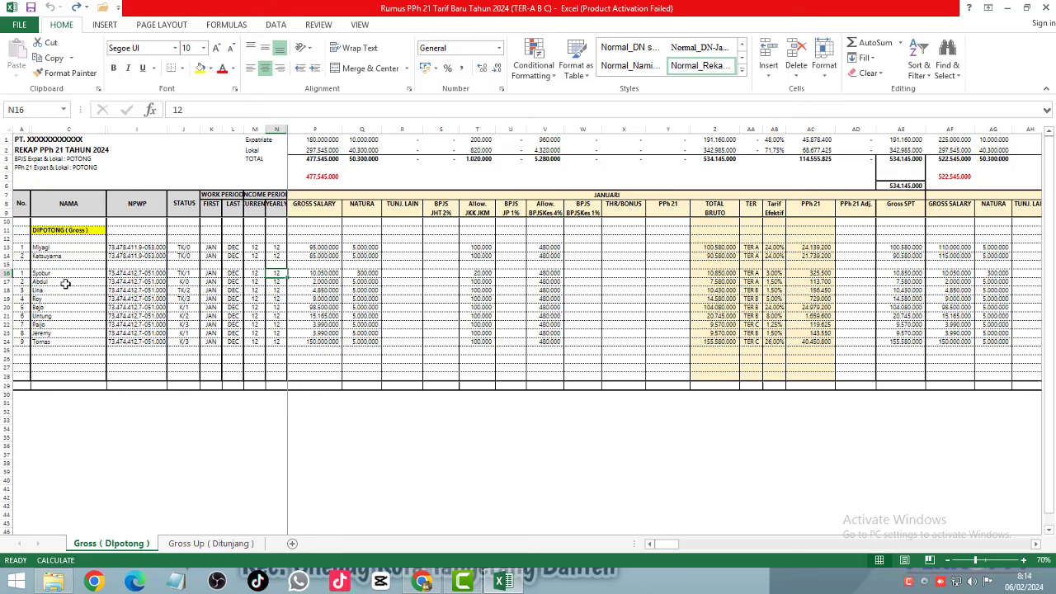
Step: Bring the December PKP through PPh Tarif Ps. 17 columns (IA–IG) into view
{"action": "left_click", "coordinate": [388, 267]}
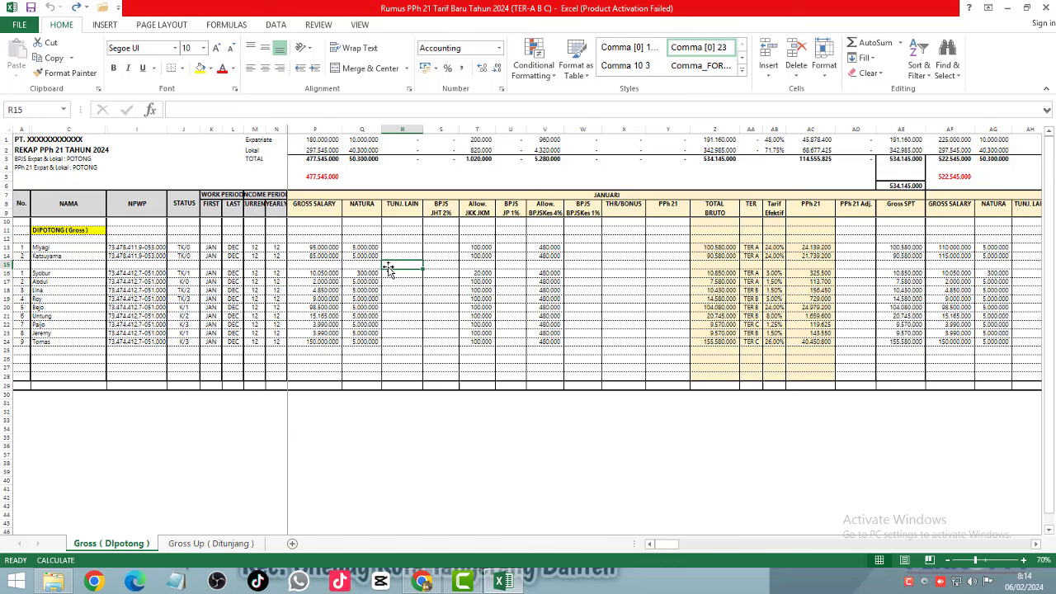
{"action": "mouse_move", "coordinate": [315, 129]}
{"action": "left_mouse_down"}
{"action": "mouse_move", "coordinate": [1052, 144]}
{"action": "mouse_move", "coordinate": [982, 154]}
{"action": "left_mouse_up"}
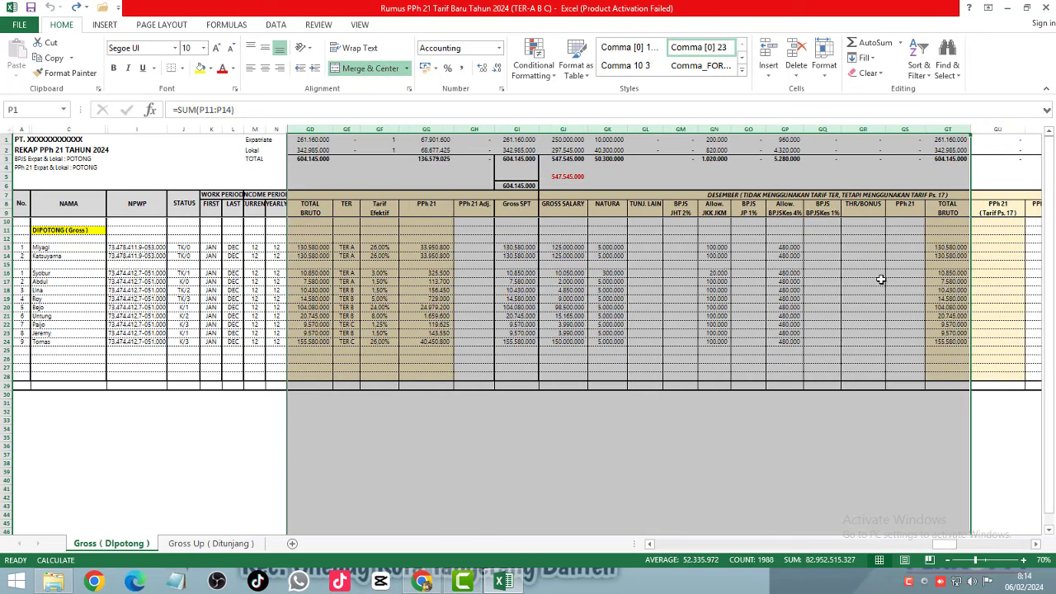
{"action": "left_click", "coordinate": [874, 262]}
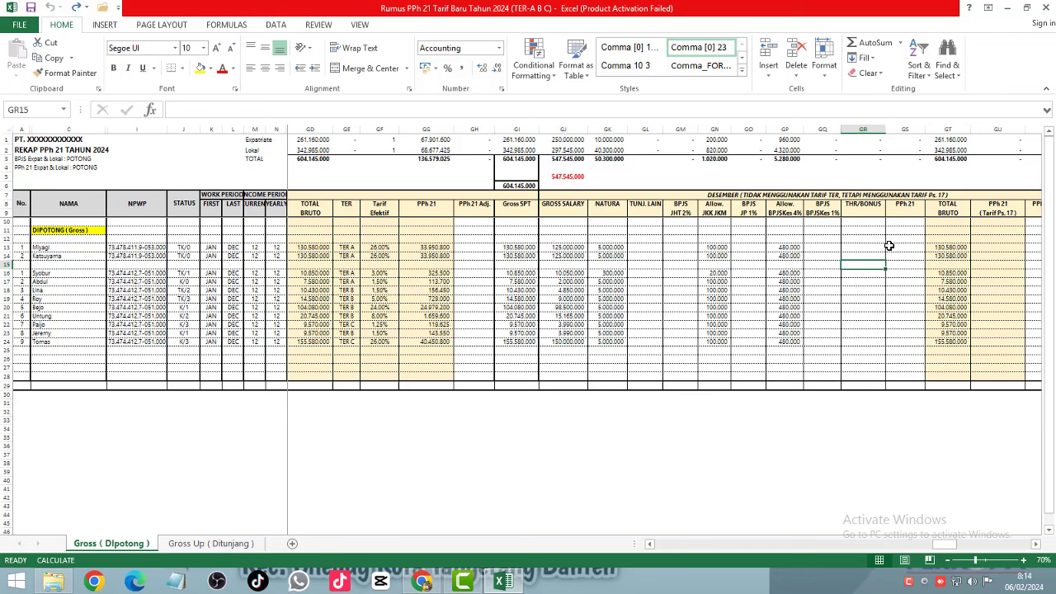
{"action": "key", "text": "ctrl+z"}
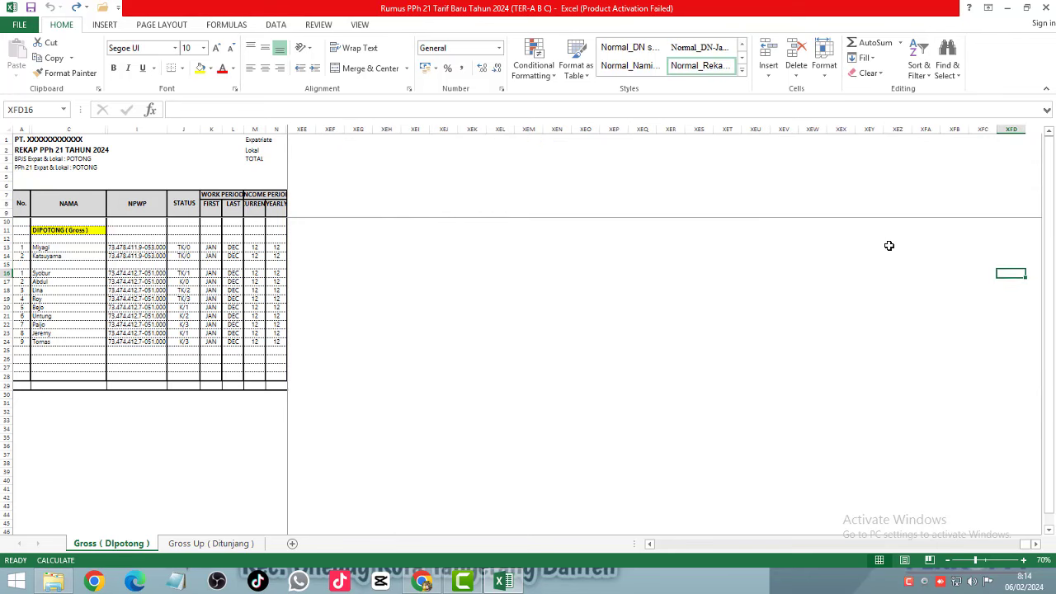
{"action": "key", "text": "Left"}
{"action": "key", "text": "Left"}
{"action": "key", "text": "Left"}
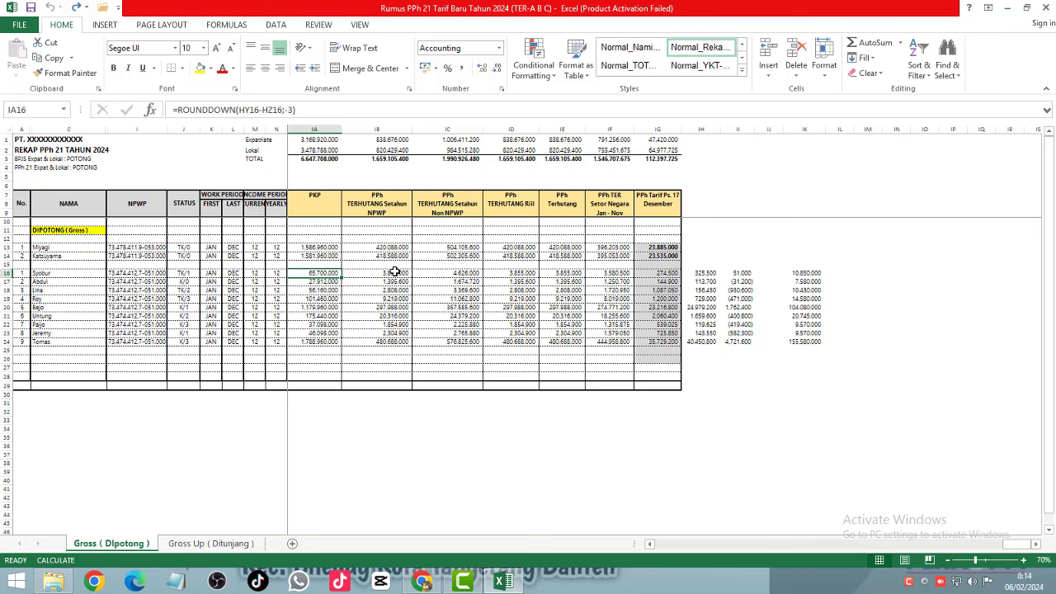
{"action": "left_click_drag", "start_coordinate": [667, 272], "coordinate": [668, 339]}
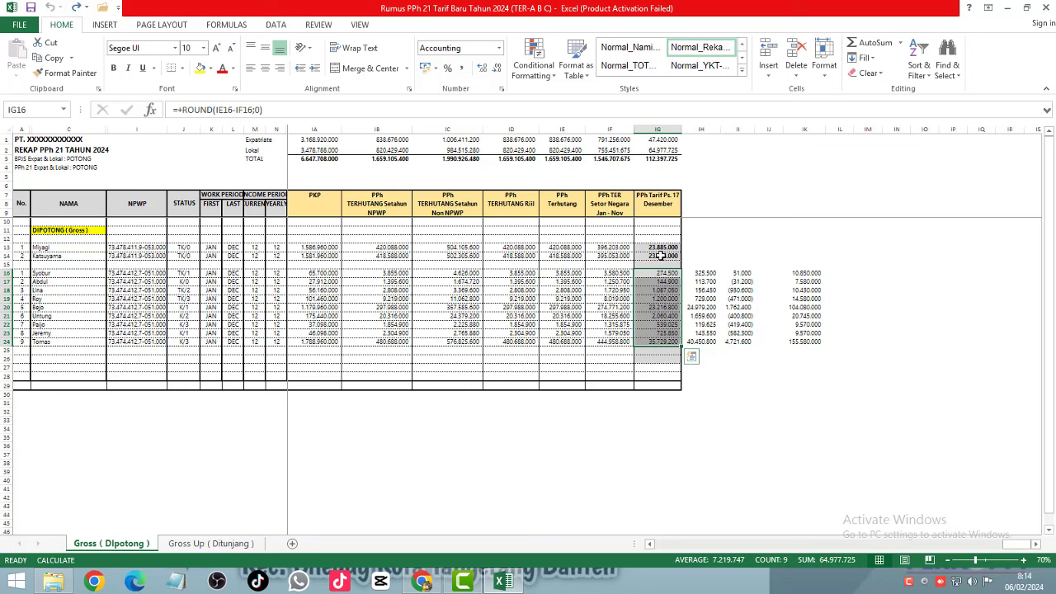
{"action": "left_click", "coordinate": [663, 127]}
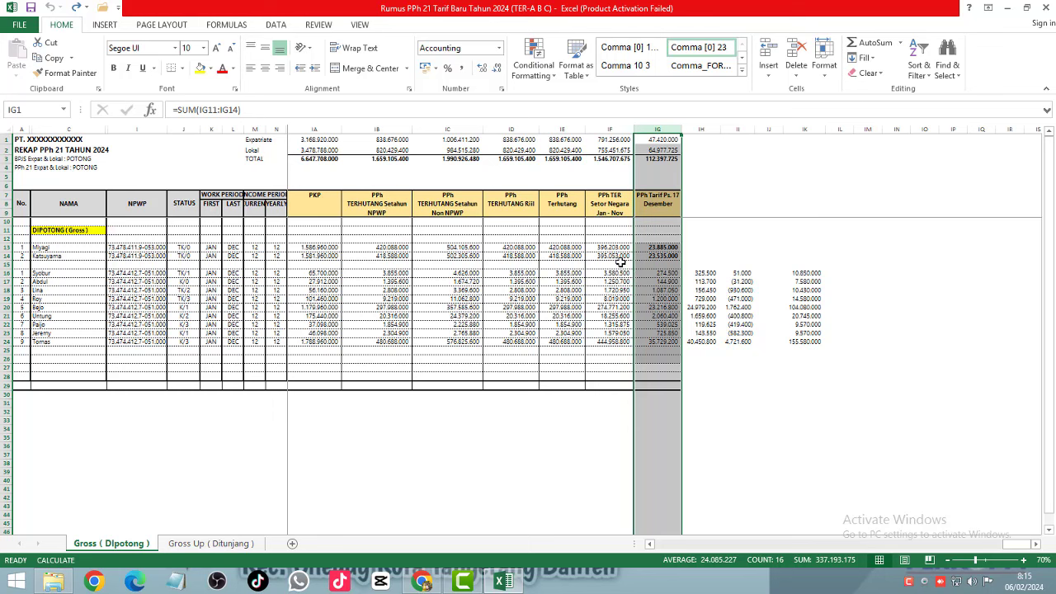
{"action": "left_click", "coordinate": [620, 262]}
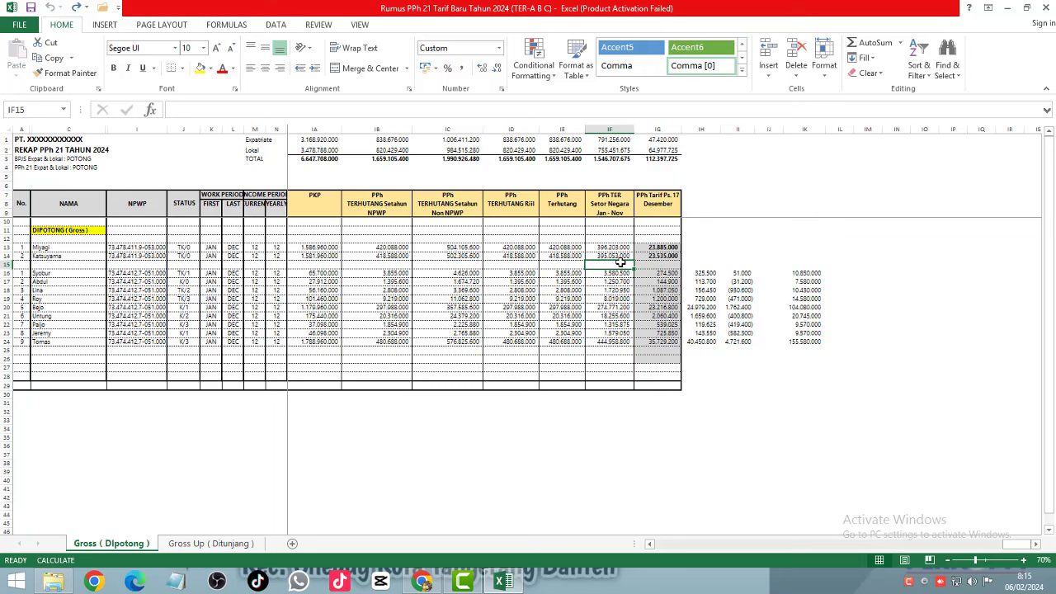
{"action": "key", "text": "ctrl+Left"}
{"action": "key", "text": "Right"}
{"action": "key", "text": "Right"}
{"action": "key", "text": "Right"}
{"action": "key", "text": "Right"}
{"action": "key", "text": "Right"}
{"action": "key", "text": "Right"}
{"action": "key", "text": "Right"}
{"action": "key", "text": "Right"}
{"action": "key", "text": "Right"}
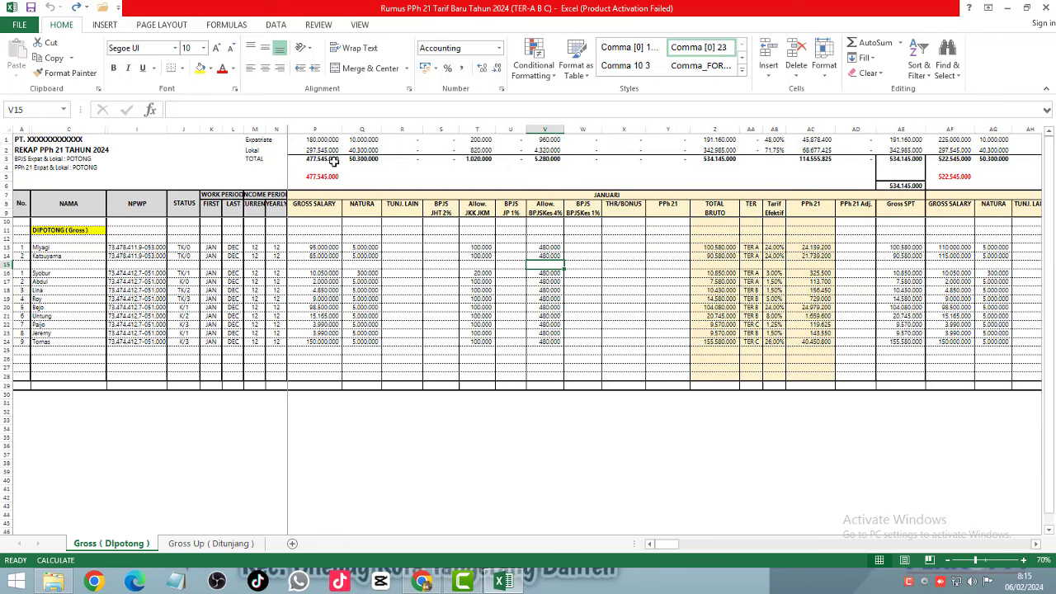
{"action": "left_click_drag", "start_coordinate": [328, 248], "coordinate": [333, 251]}
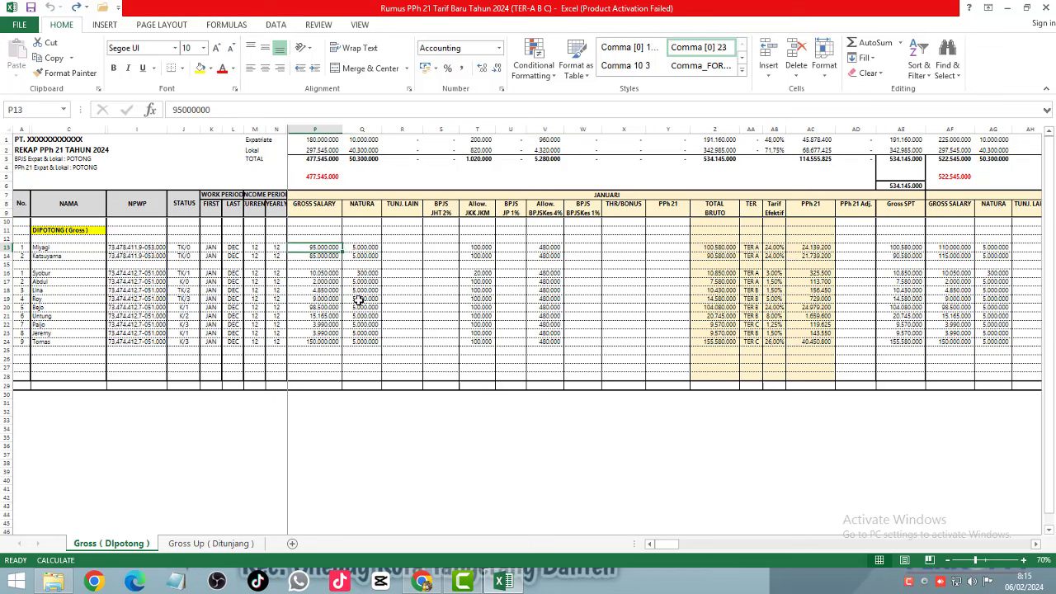
{"action": "left_click", "coordinate": [384, 279]}
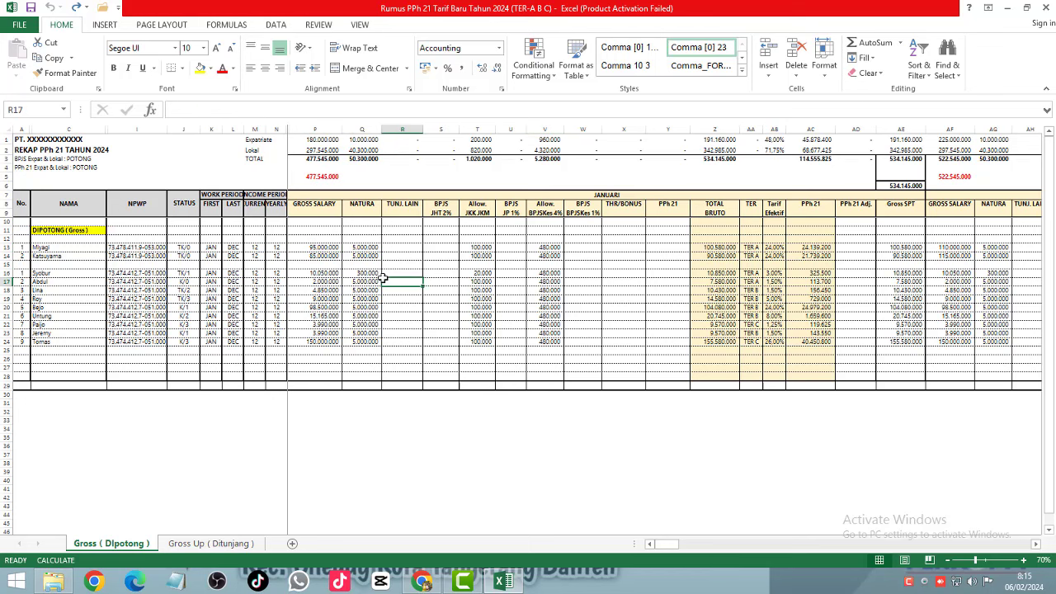
{"action": "left_click", "coordinate": [330, 248]}
{"action": "left_click", "coordinate": [363, 248]}
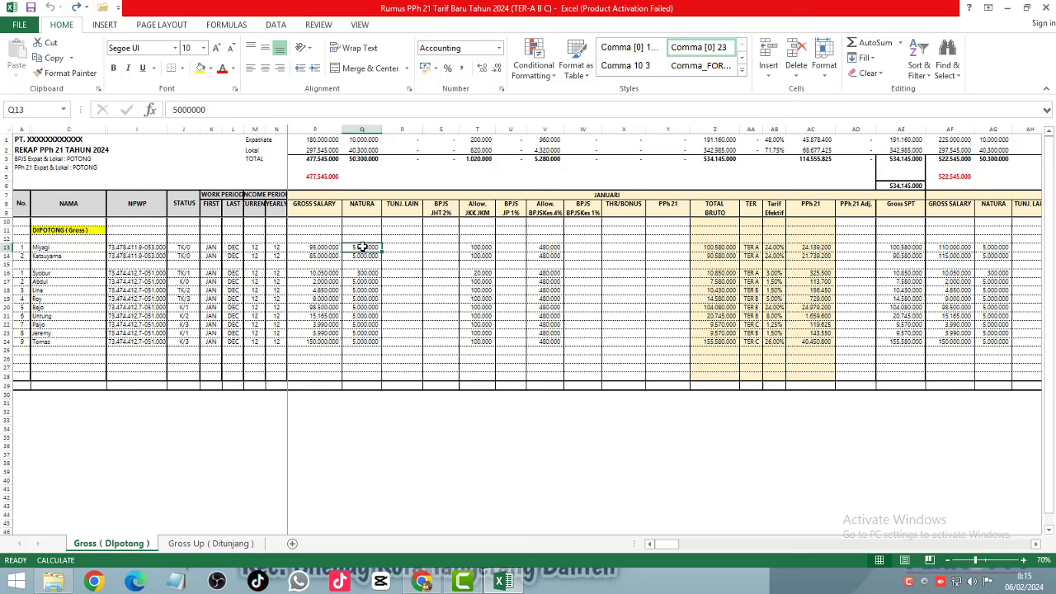
{"action": "left_click", "coordinate": [405, 248]}
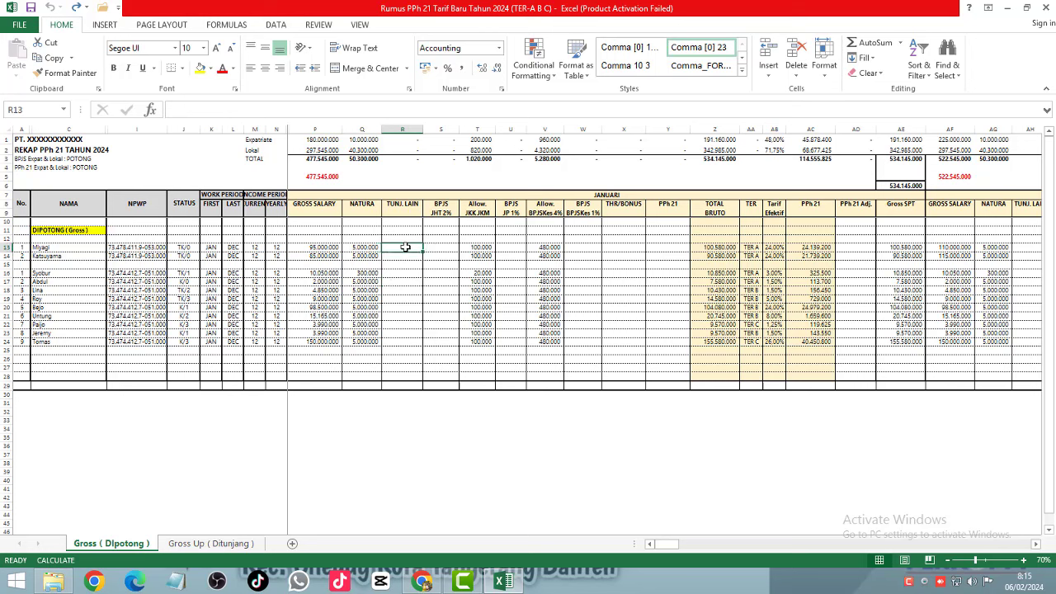
{"action": "left_click_drag", "start_coordinate": [435, 248], "coordinate": [590, 245]}
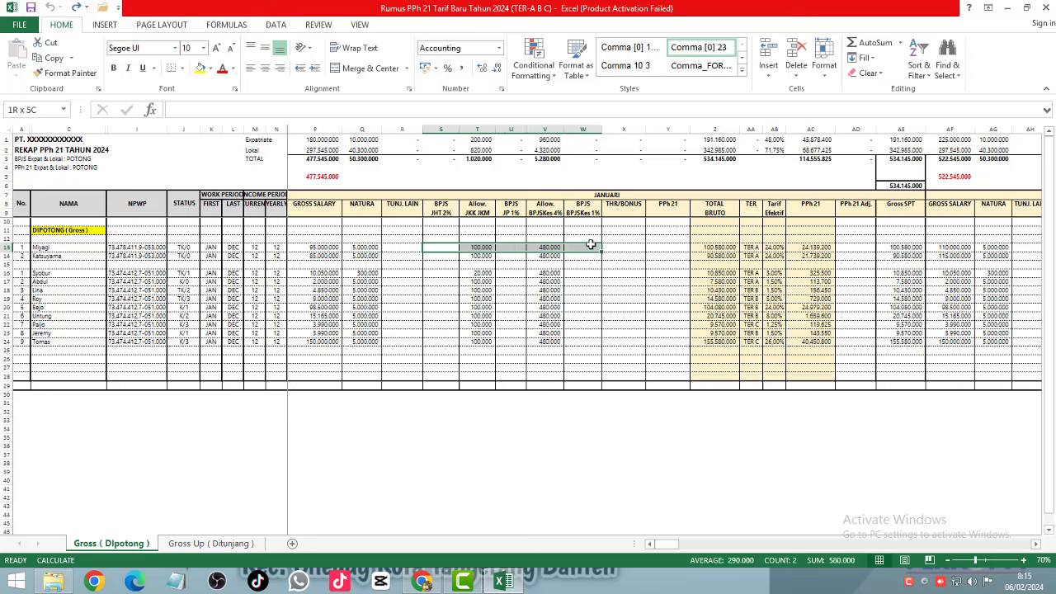
{"action": "left_click", "coordinate": [503, 264]}
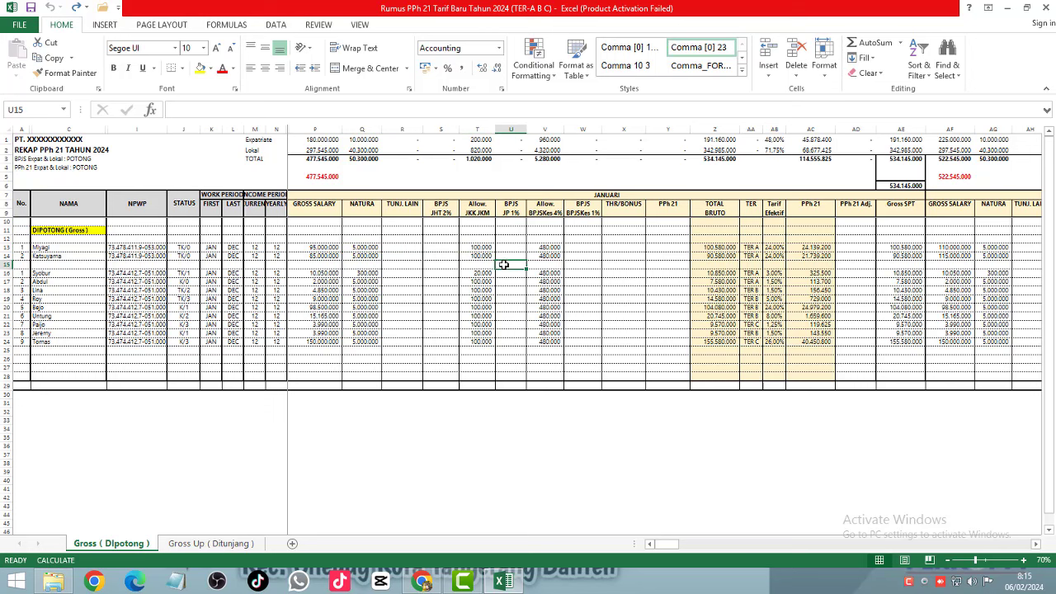
{"action": "left_click", "coordinate": [442, 247]}
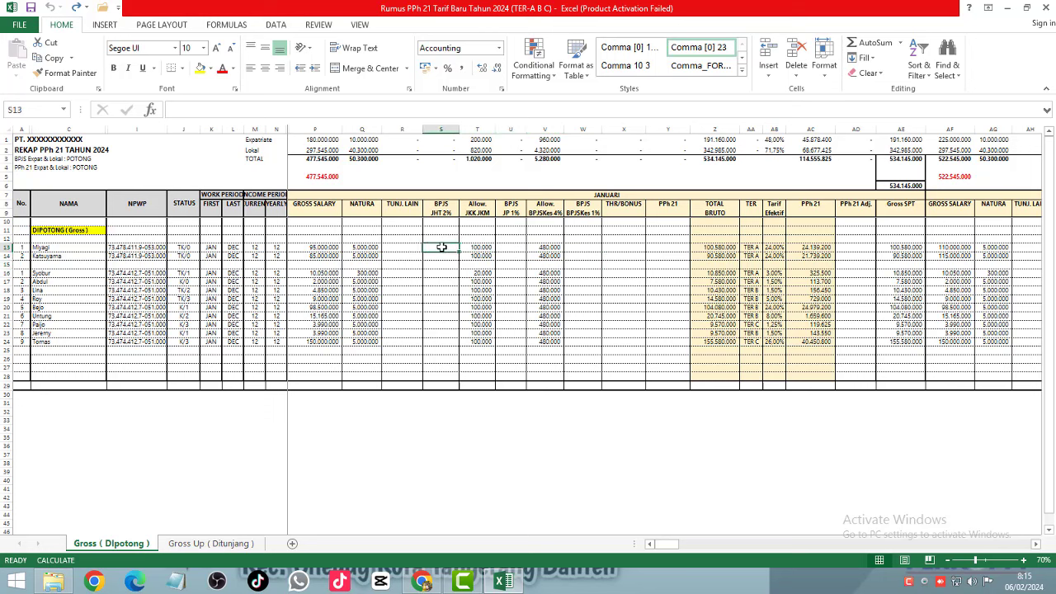
{"action": "left_click", "coordinate": [510, 247]}
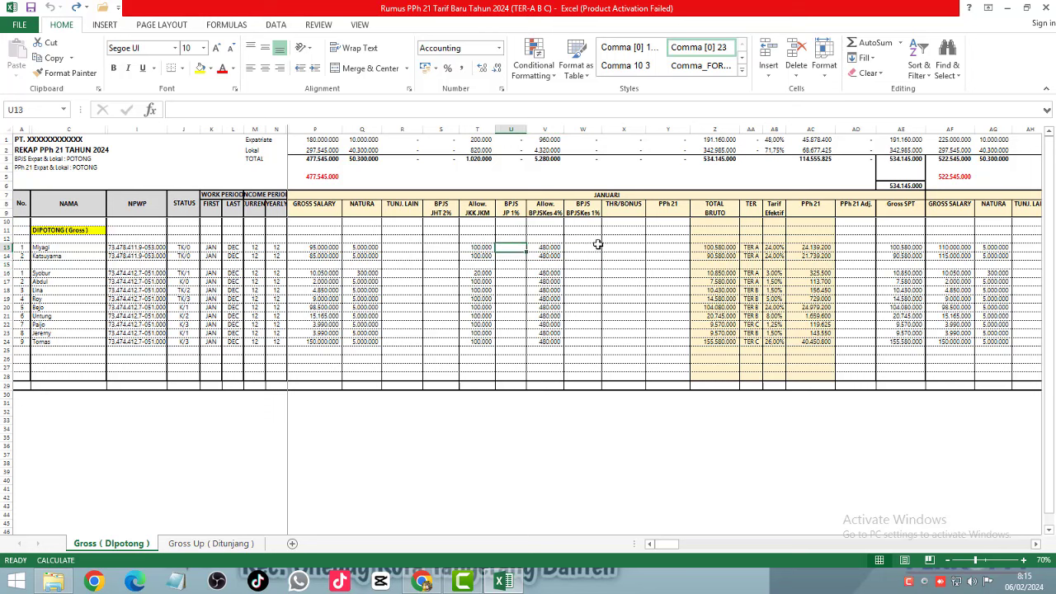
{"action": "left_click", "coordinate": [577, 248]}
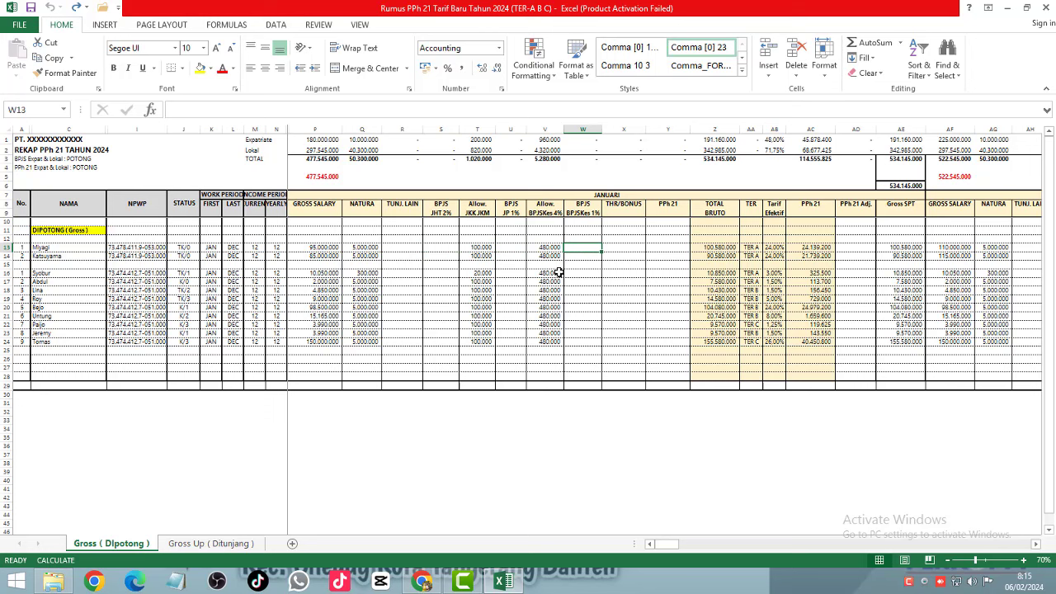
{"action": "left_click", "coordinate": [719, 247]}
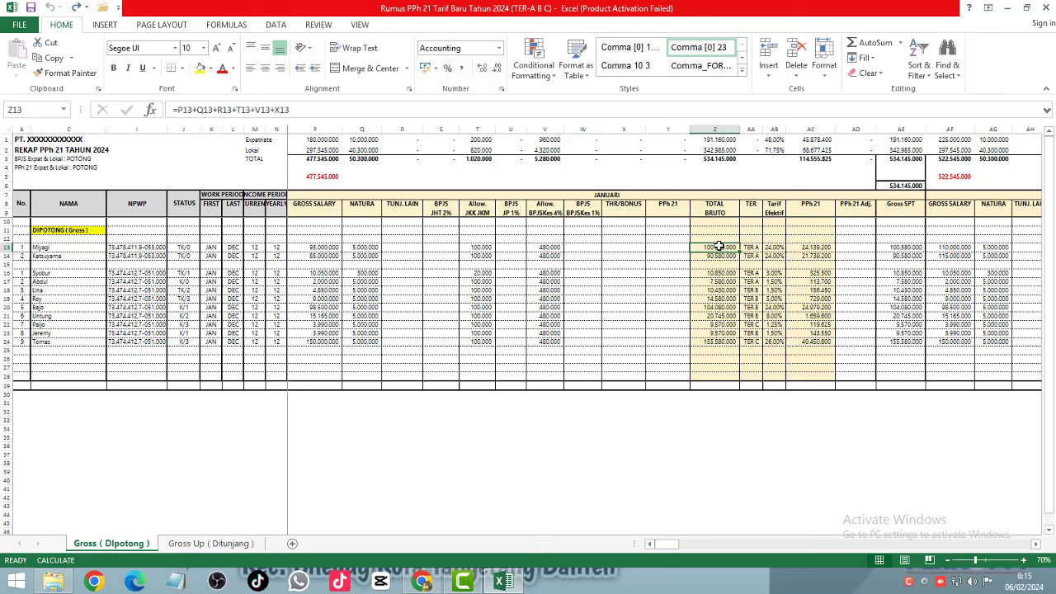
{"action": "double_click", "coordinate": [719, 246]}
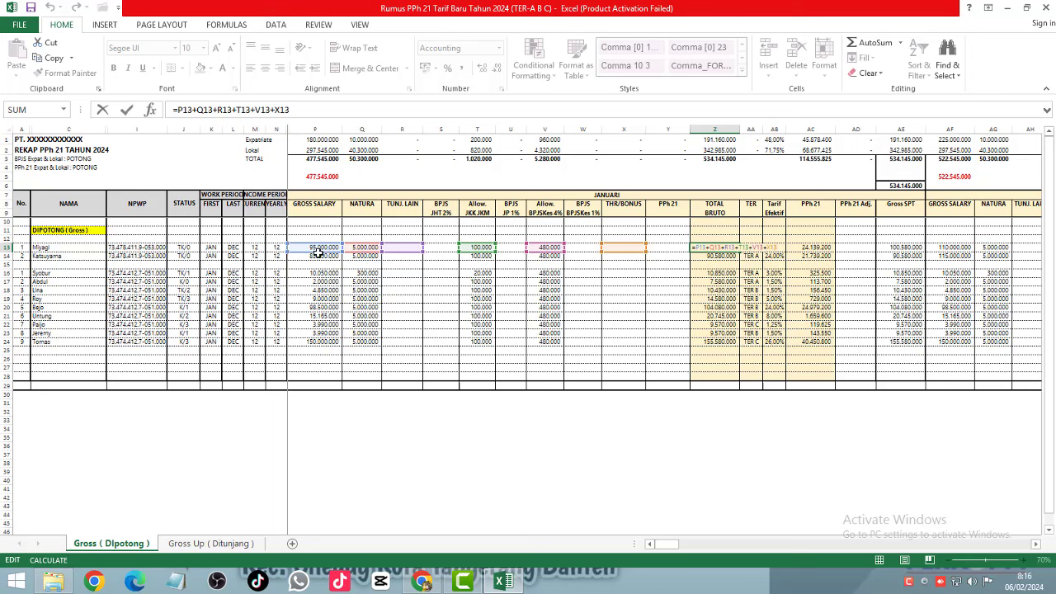
{"action": "key", "text": "Escape"}
{"action": "left_click", "coordinate": [756, 247]}
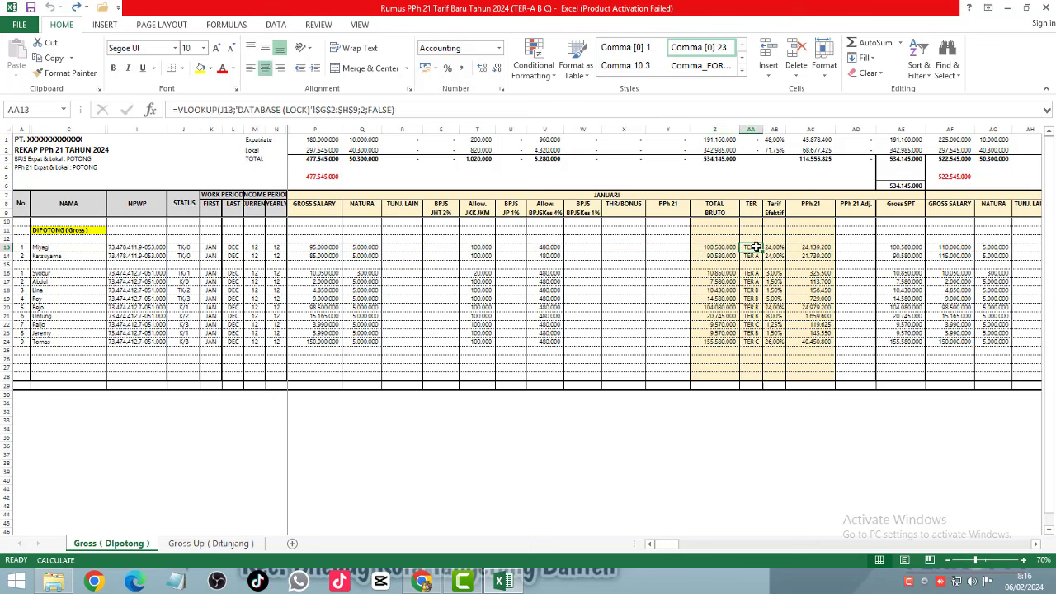
{"action": "left_click", "coordinate": [778, 247]}
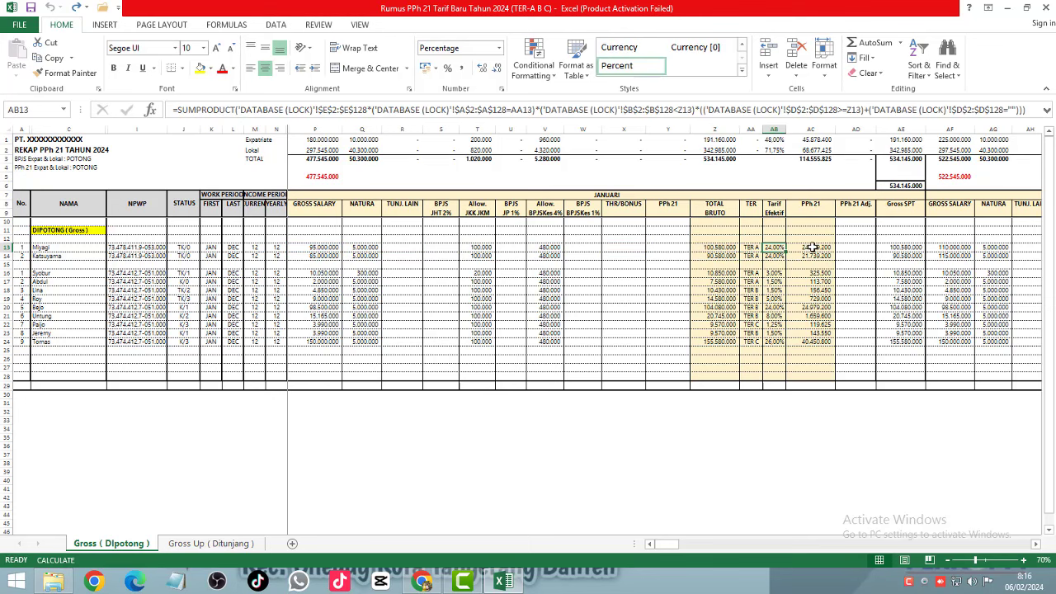
{"action": "left_click", "coordinate": [813, 247]}
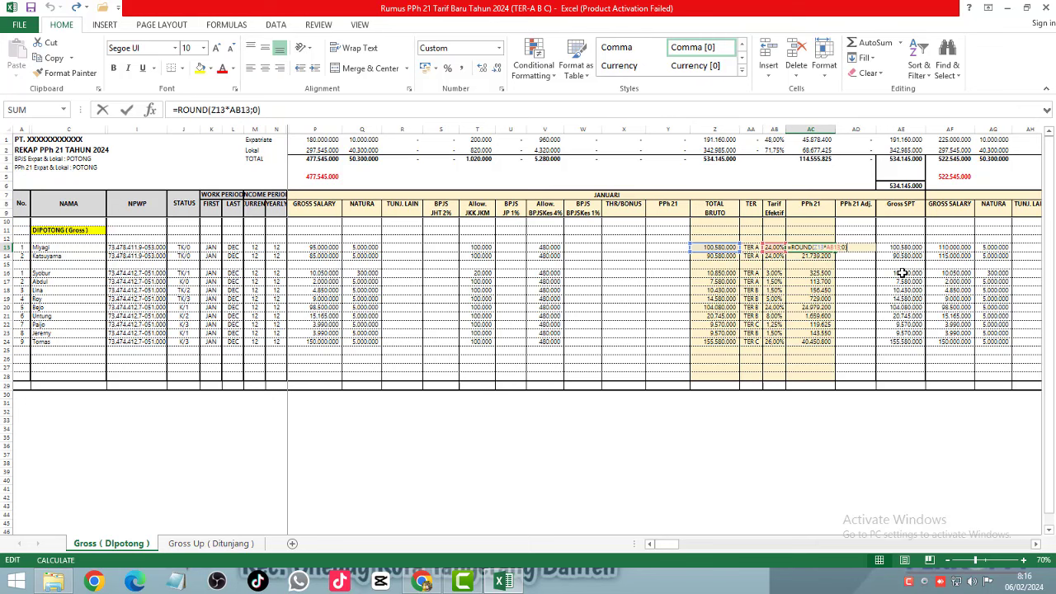
{"action": "key", "text": "Down"}
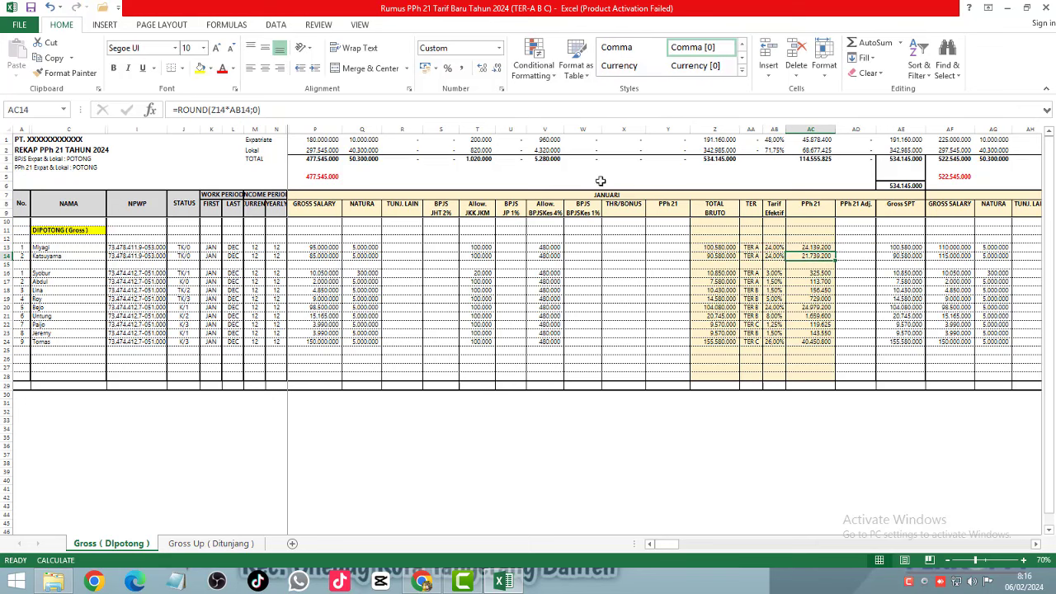
{"action": "left_click", "coordinate": [969, 228]}
Step: Scroll across to the November and December columns, then back to Oktober
{"action": "left_click_drag", "start_coordinate": [981, 227], "coordinate": [1053, 225]}
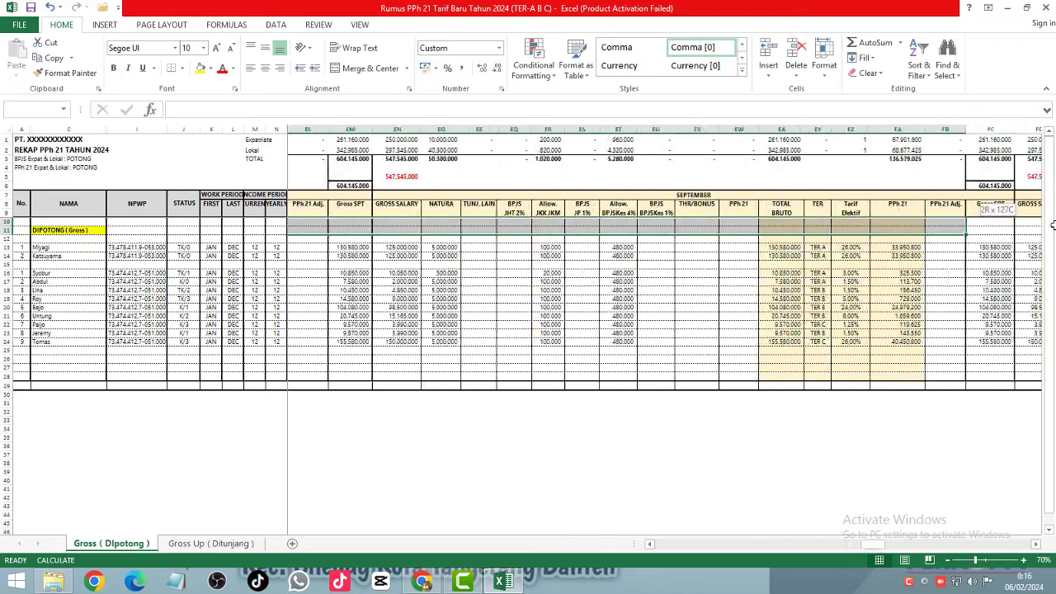
{"action": "left_click_drag", "start_coordinate": [1053, 224], "coordinate": [999, 230]}
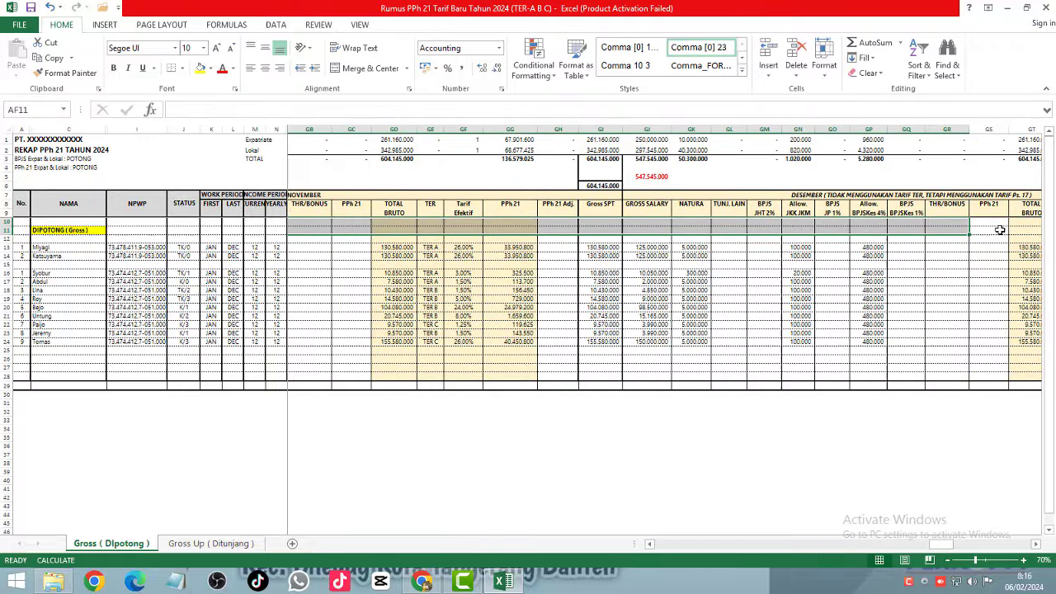
{"action": "left_click", "coordinate": [372, 263]}
{"action": "key", "text": "Left"}
{"action": "key", "text": "Left"}
{"action": "key", "text": "Left"}
{"action": "key", "text": "Left"}
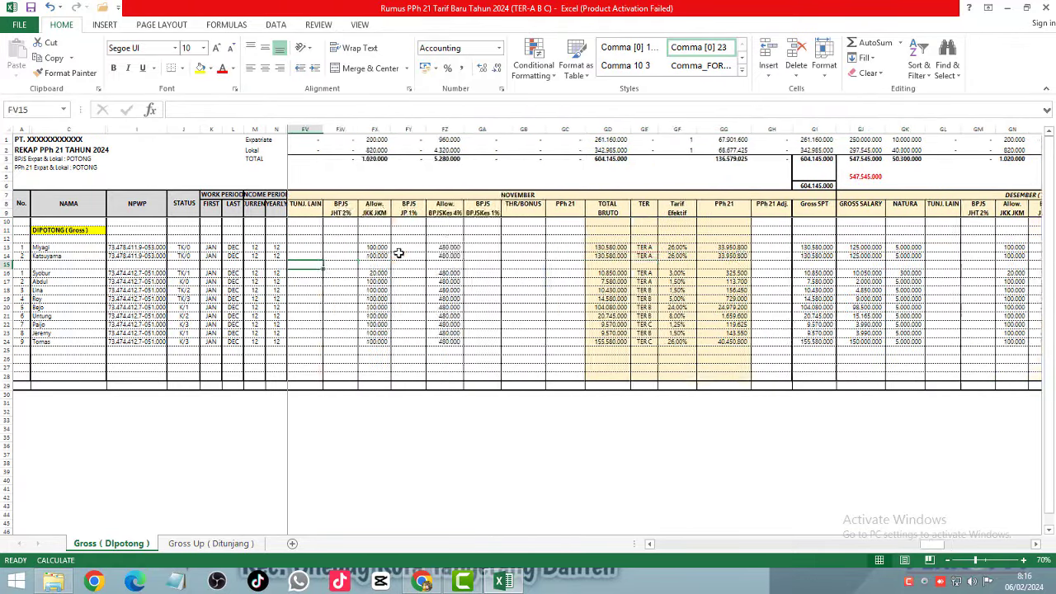
{"action": "key", "text": "Left"}
{"action": "key", "text": "Left"}
{"action": "key", "text": "Left"}
{"action": "key", "text": "Left"}
{"action": "key", "text": "Left"}
{"action": "key", "text": "Left"}
{"action": "key", "text": "Left"}
{"action": "key", "text": "Left"}
{"action": "key", "text": "Left"}
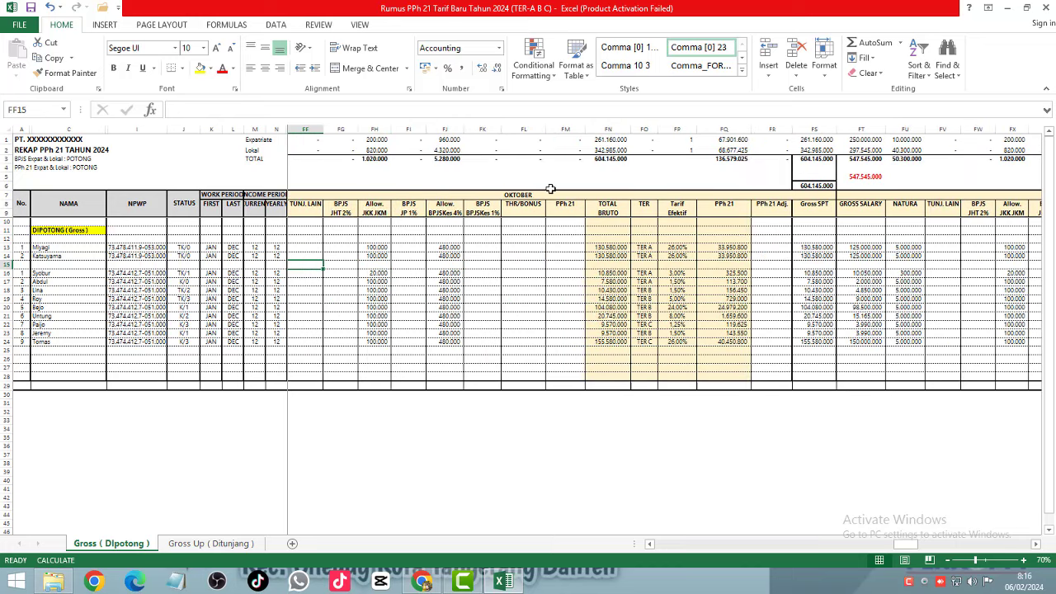
Step: Check the Oktober Tarif Efektif rates and PPh 21 amounts, then jump to the December Ps. 17 column
{"action": "left_click_drag", "start_coordinate": [677, 248], "coordinate": [677, 350]}
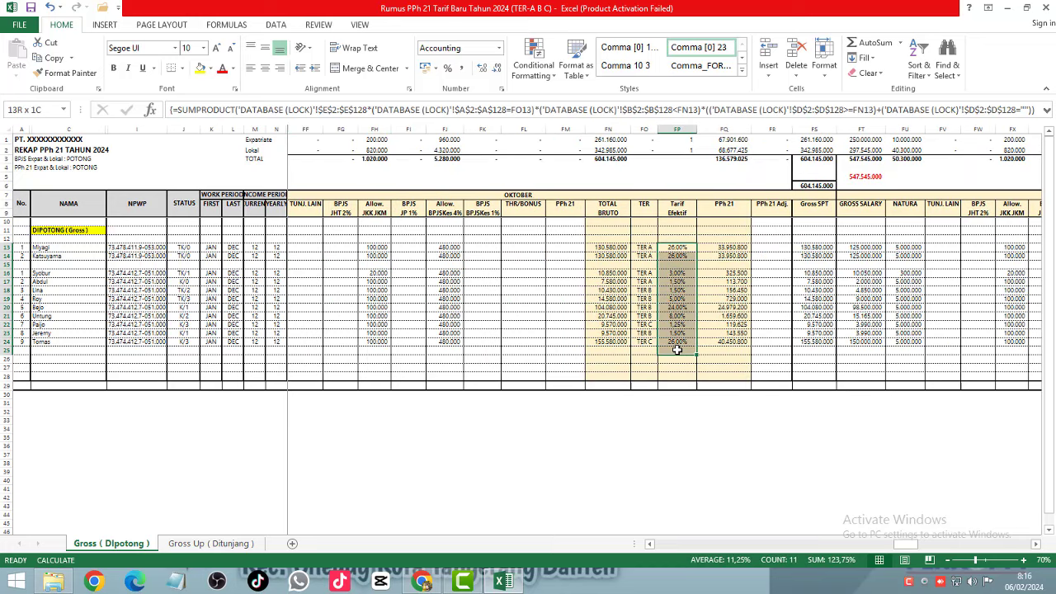
{"action": "left_click_drag", "start_coordinate": [738, 238], "coordinate": [725, 342]}
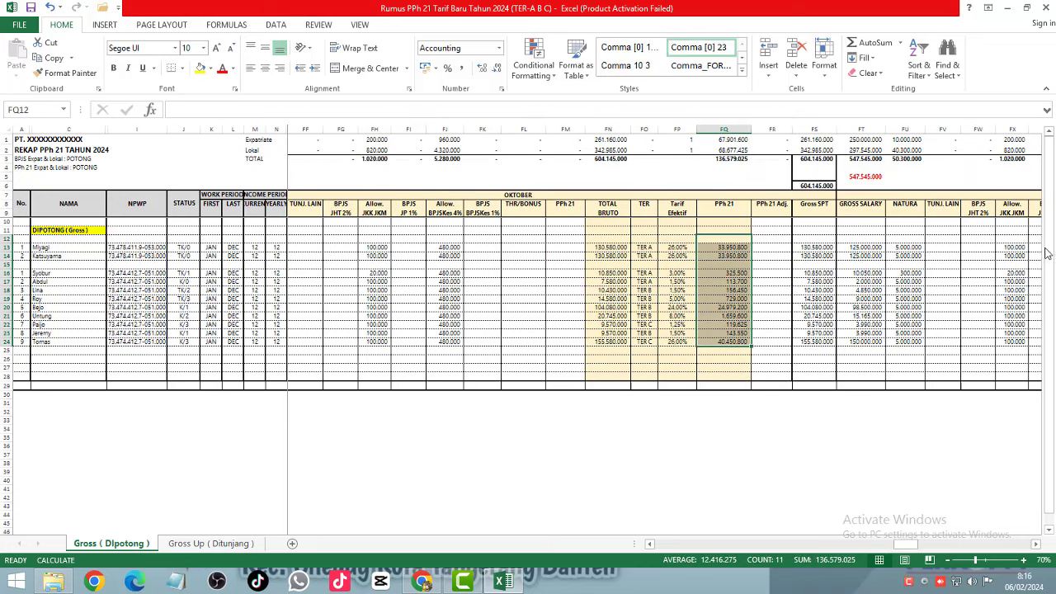
{"action": "left_click", "coordinate": [877, 240]}
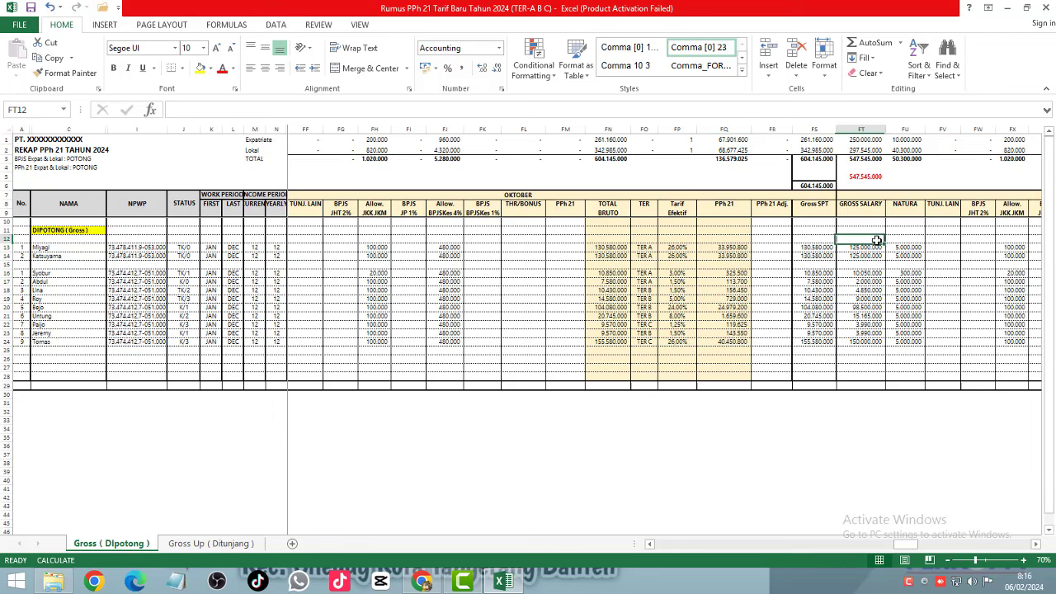
{"action": "key", "text": "ctrl+Right"}
{"action": "key", "text": "ctrl+Left"}
{"action": "key", "text": "ctrl+Left"}
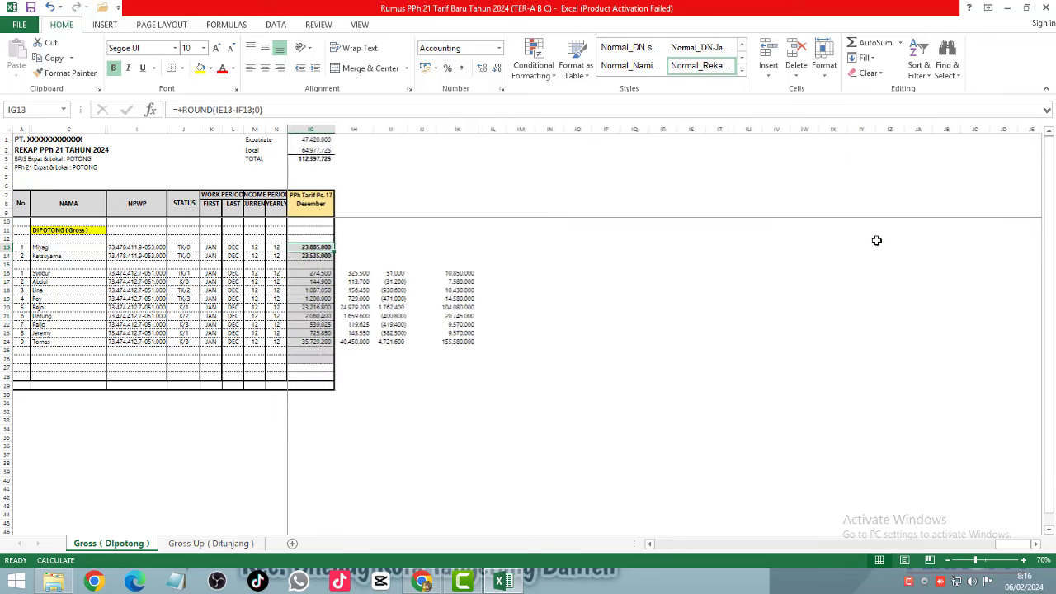
{"action": "left_click", "coordinate": [414, 129]}
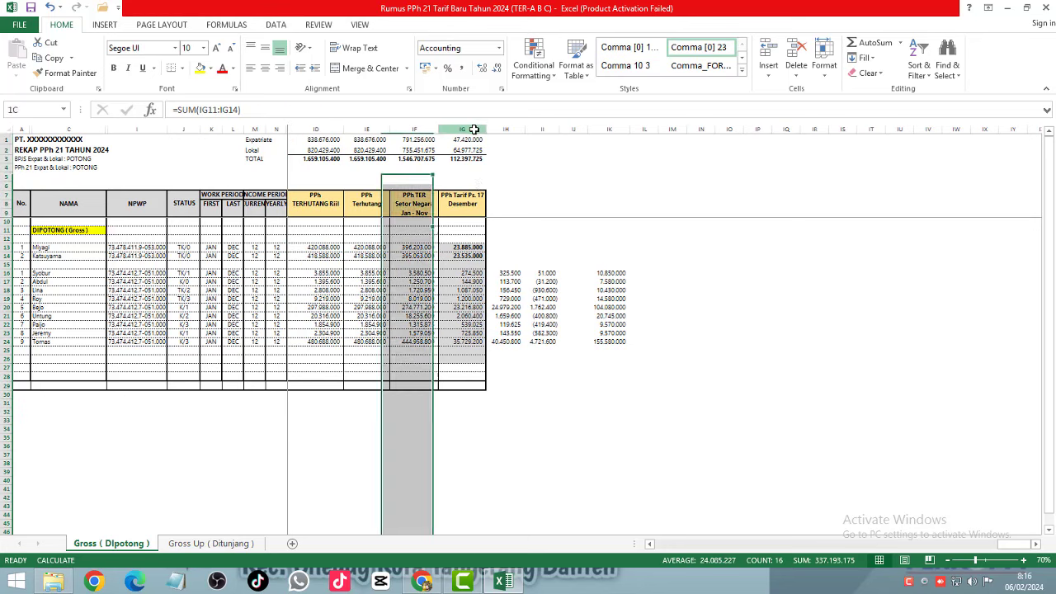
{"action": "left_click", "coordinate": [462, 130]}
{"action": "left_click", "coordinate": [428, 255]}
{"action": "key", "text": "Up"}
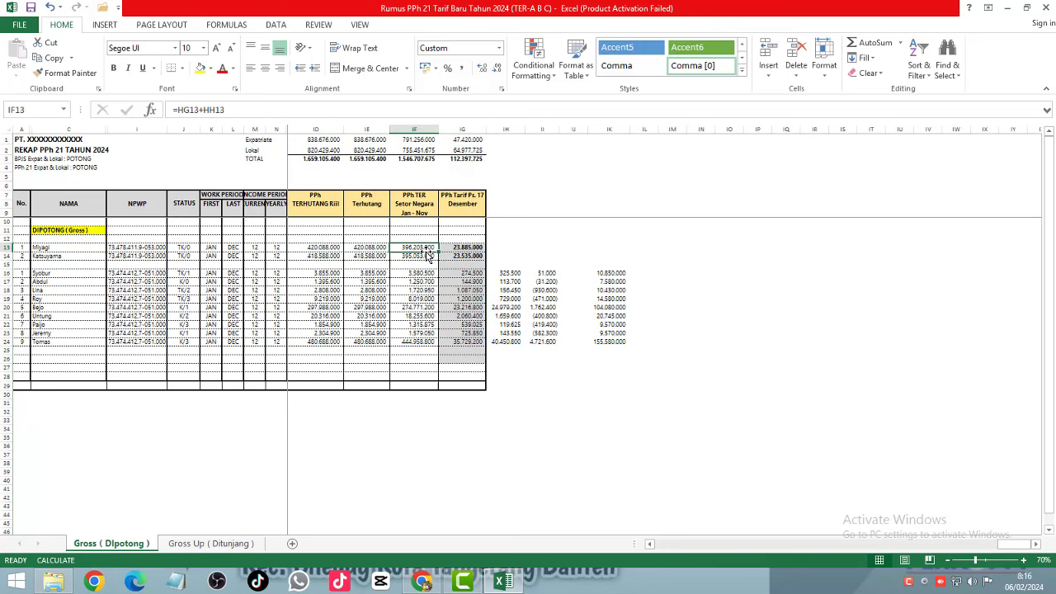
{"action": "key", "text": "Left"}
{"action": "key", "text": "Left"}
{"action": "key", "text": "Left"}
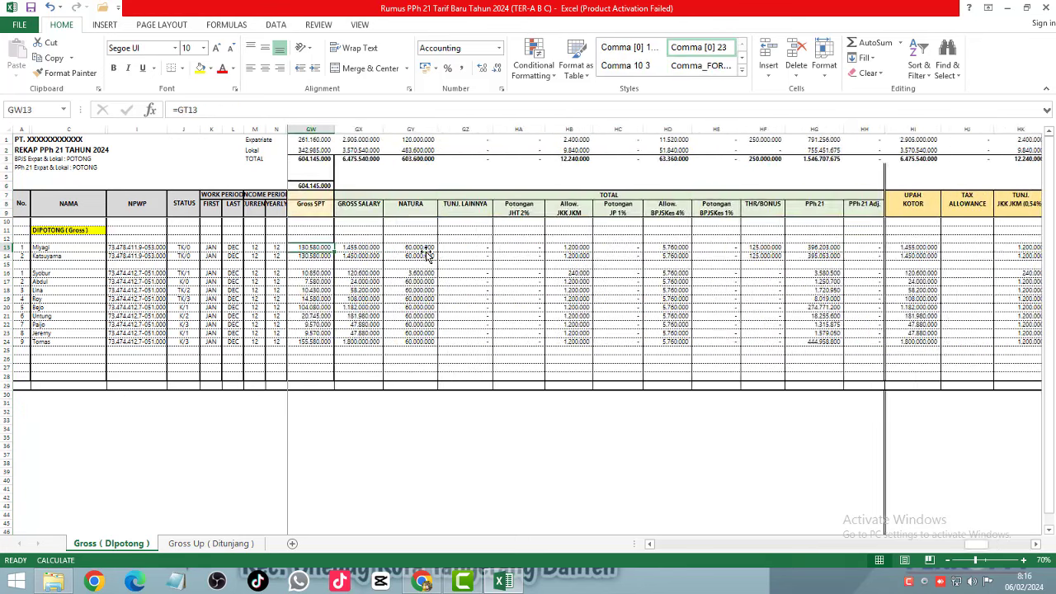
{"action": "key", "text": "Right"}
{"action": "key", "text": "Right"}
{"action": "key", "text": "Right"}
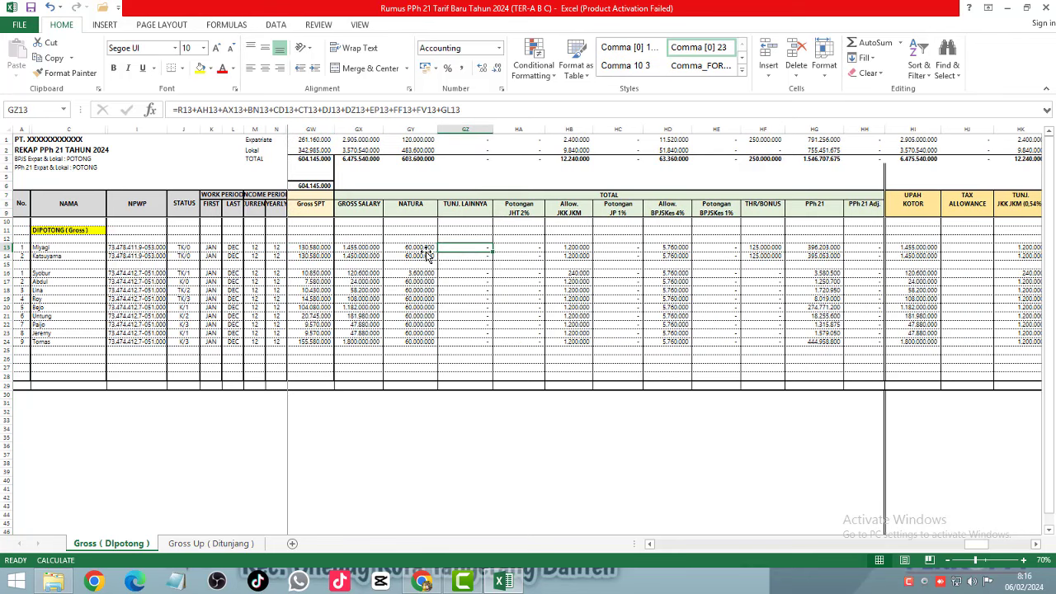
{"action": "key", "text": "Right"}
{"action": "key", "text": "Right"}
{"action": "key", "text": "Right"}
{"action": "key", "text": "Right"}
{"action": "key", "text": "Right"}
{"action": "key", "text": "Right"}
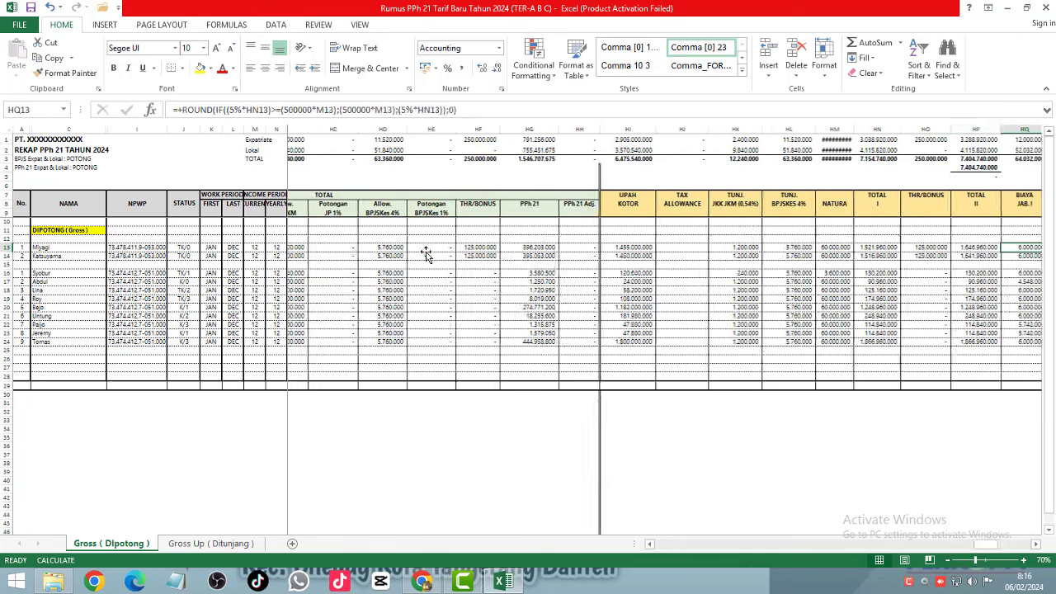
{"action": "key", "text": "Right"}
{"action": "key", "text": "Right"}
{"action": "key", "text": "Right"}
{"action": "key", "text": "Right"}
{"action": "key", "text": "Right"}
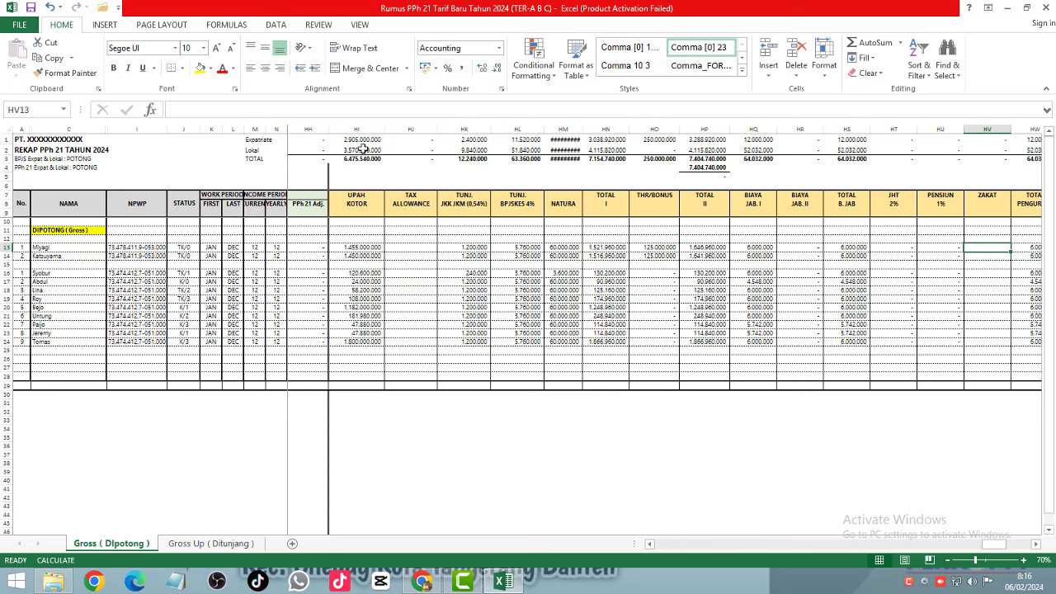
{"action": "left_click_drag", "start_coordinate": [356, 130], "coordinate": [664, 130]}
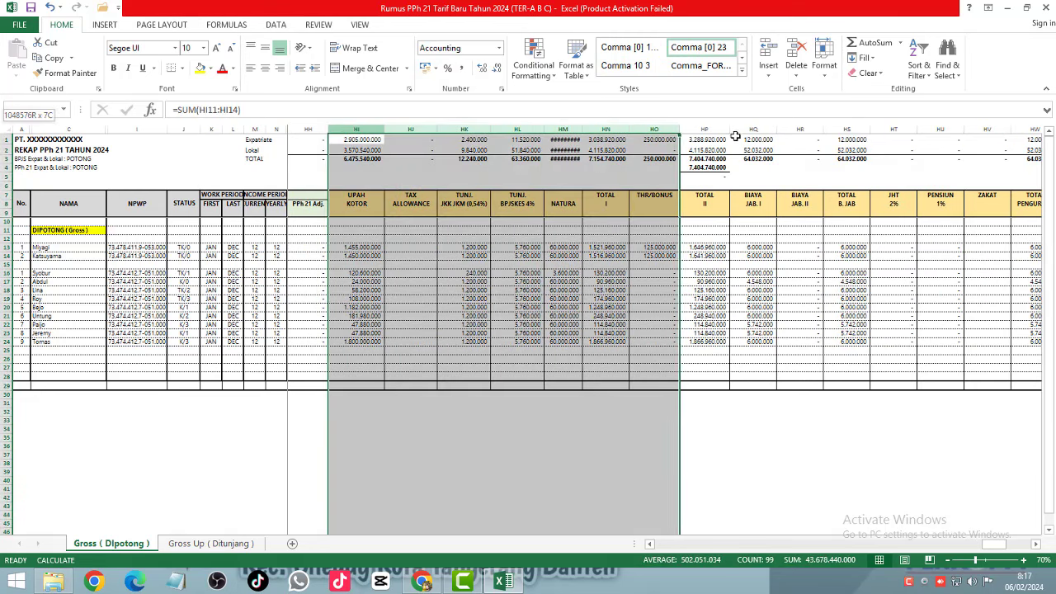
{"action": "left_click_drag", "start_coordinate": [735, 136], "coordinate": [992, 143]}
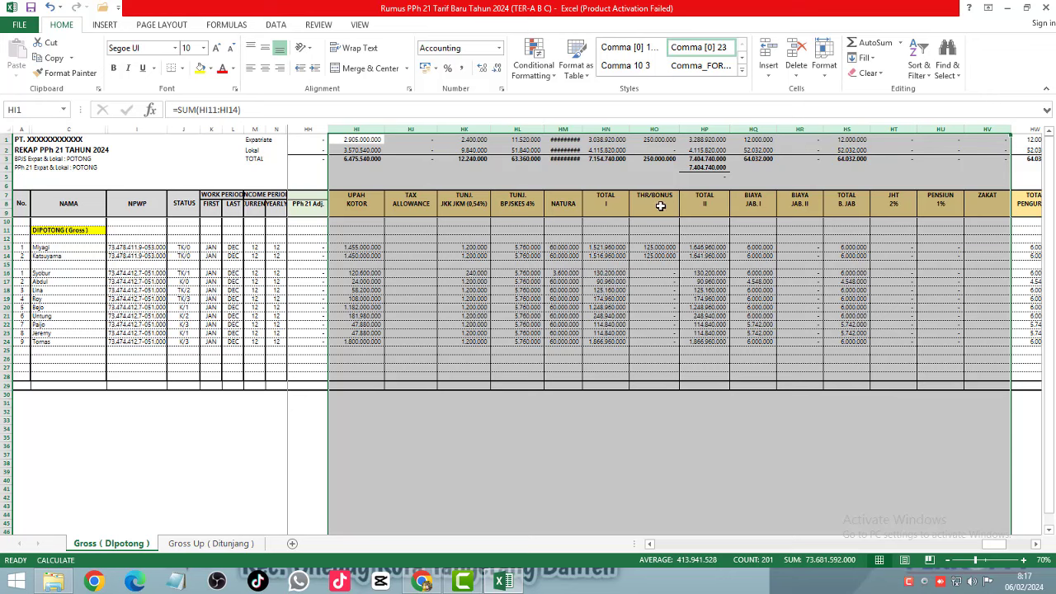
{"action": "left_click_drag", "start_coordinate": [1030, 176], "coordinate": [1031, 175]}
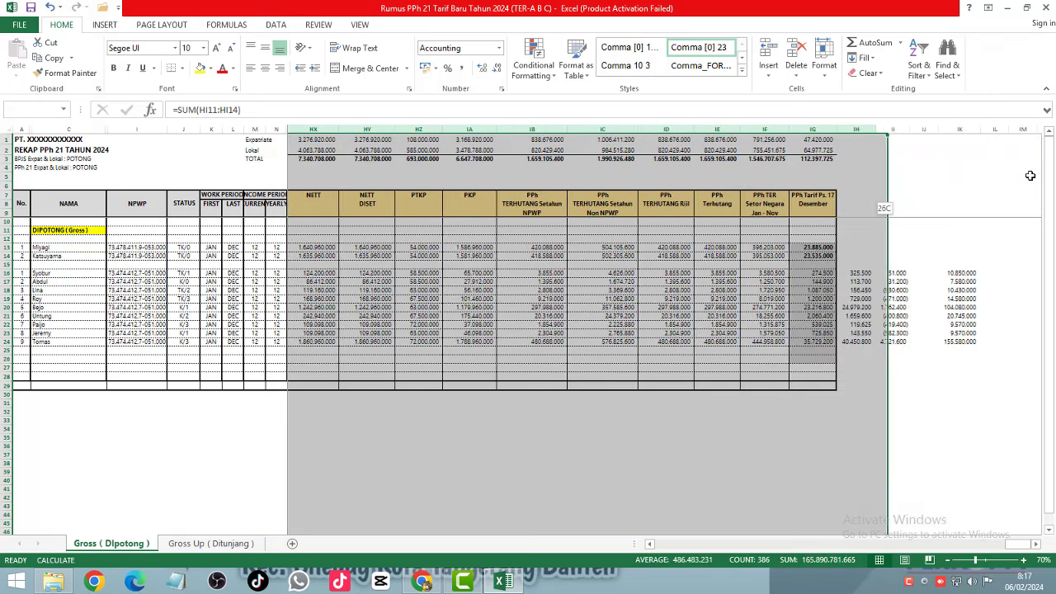
{"action": "left_click_drag", "start_coordinate": [1030, 176], "coordinate": [1031, 176]}
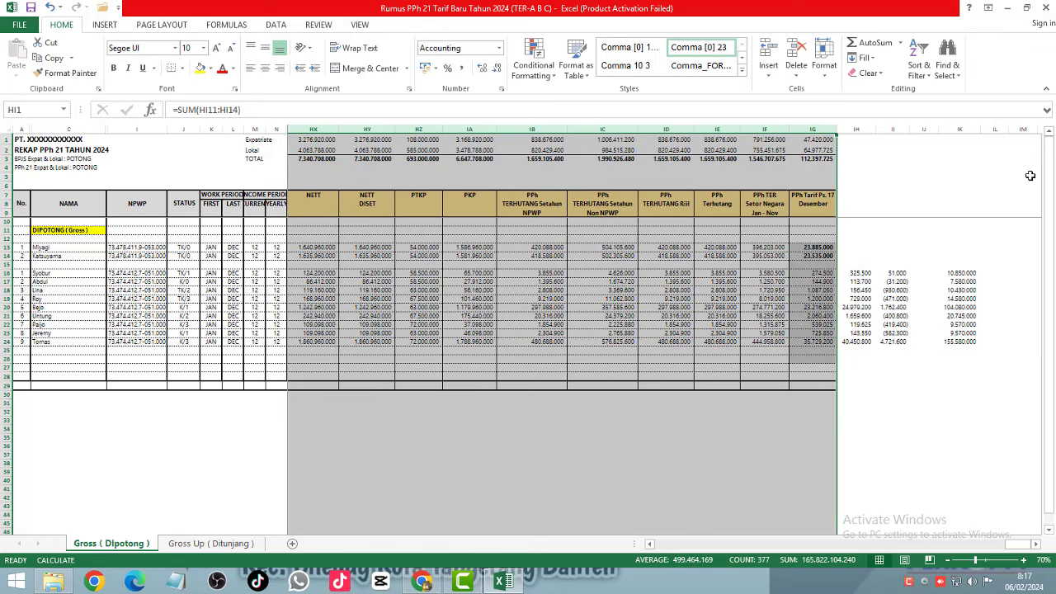
Step: On the Gross Up (Ditunjang) sheet, inspect the net income cells and Y13's DPP TER formula
{"action": "left_click", "coordinate": [214, 545]}
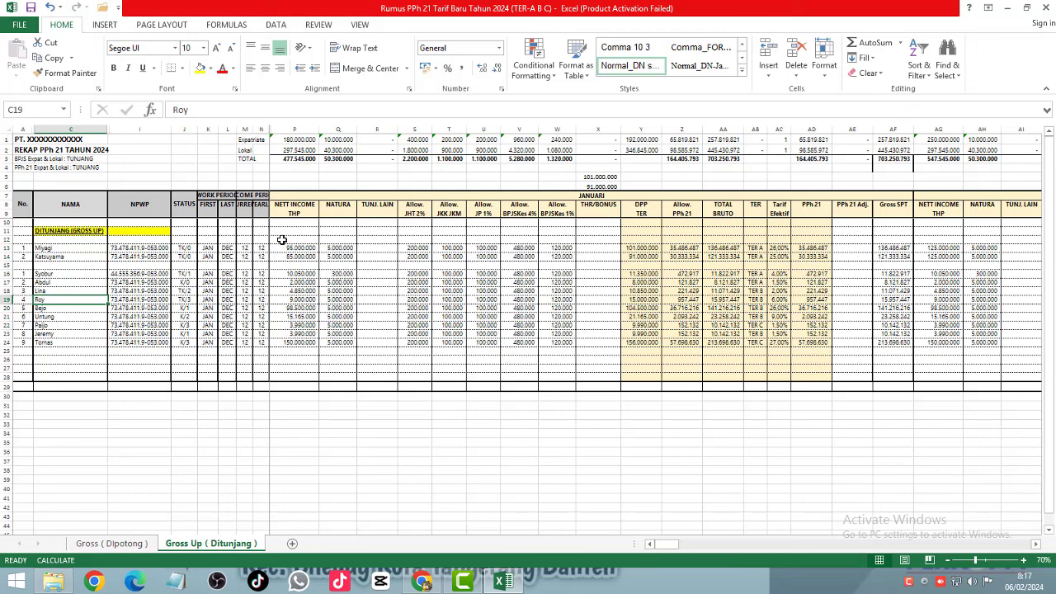
{"action": "left_click", "coordinate": [282, 240]}
{"action": "key", "text": "Left"}
{"action": "key", "text": "Left"}
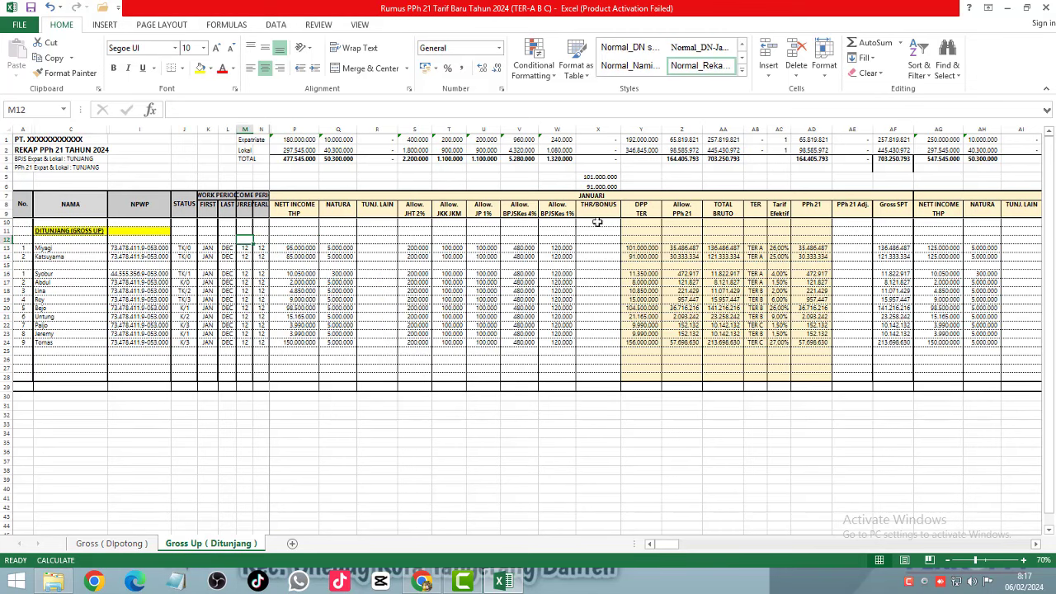
{"action": "left_click", "coordinate": [645, 248]}
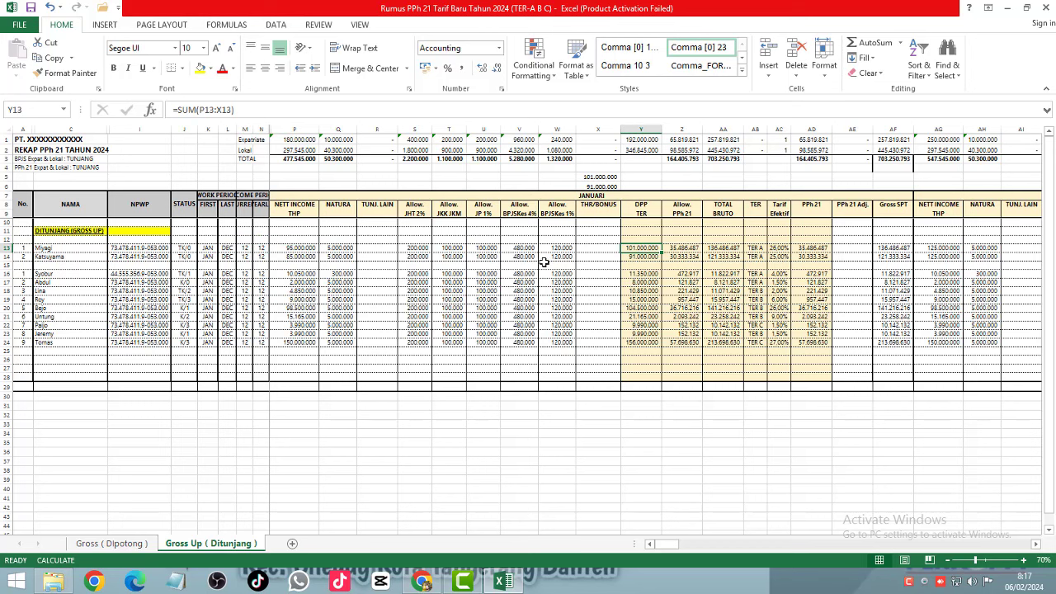
{"action": "left_click", "coordinate": [645, 128]}
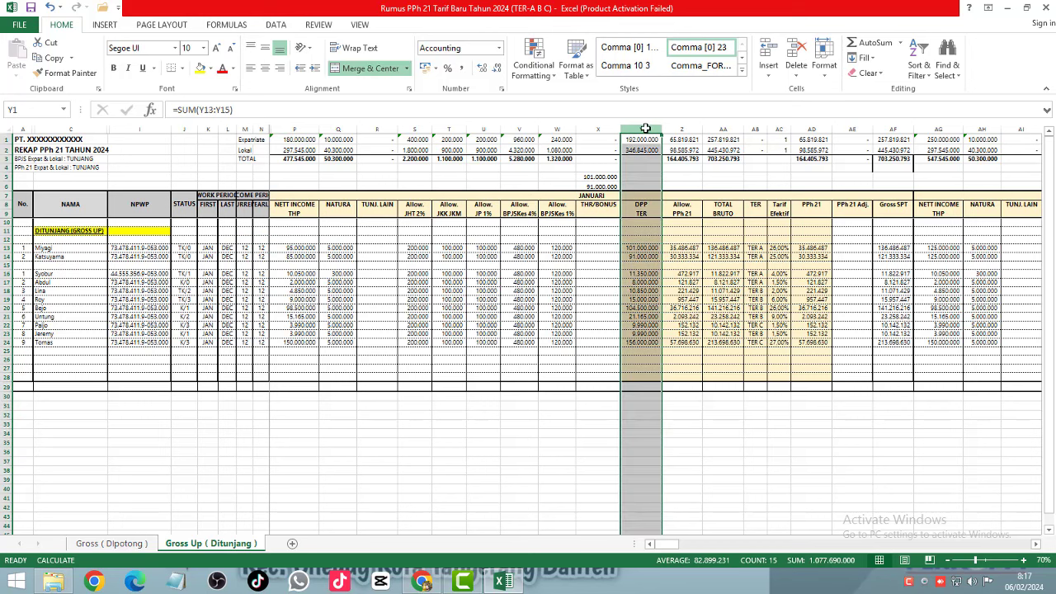
Step: Compare TOTAL BRUTO in Z13 with PPh 21 in AC13 on the Gross (Dipotong) sheet
{"action": "left_click", "coordinate": [142, 543]}
{"action": "left_click", "coordinate": [458, 235]}
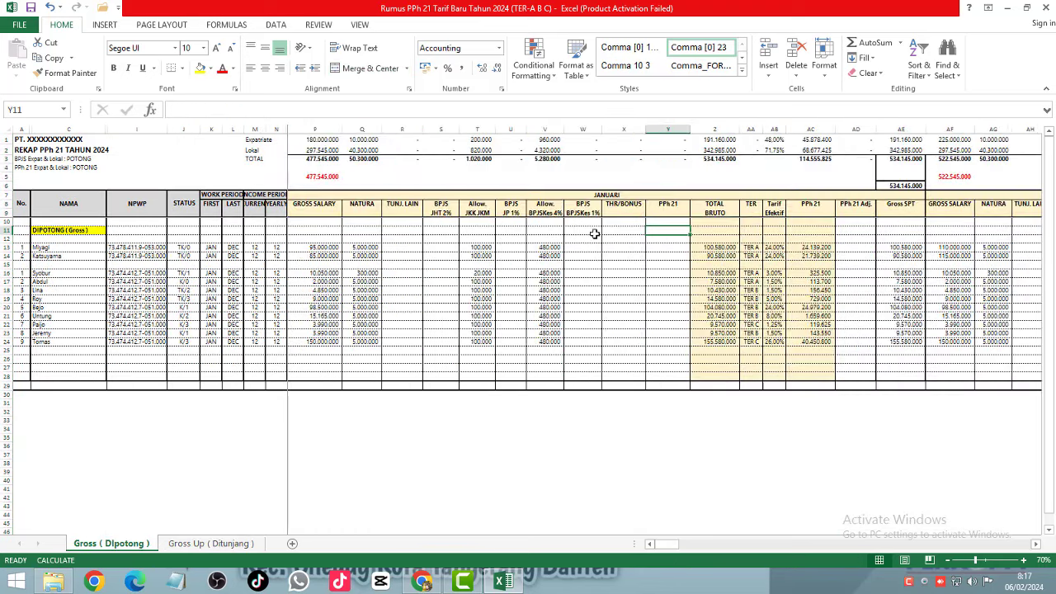
{"action": "left_click", "coordinate": [726, 130]}
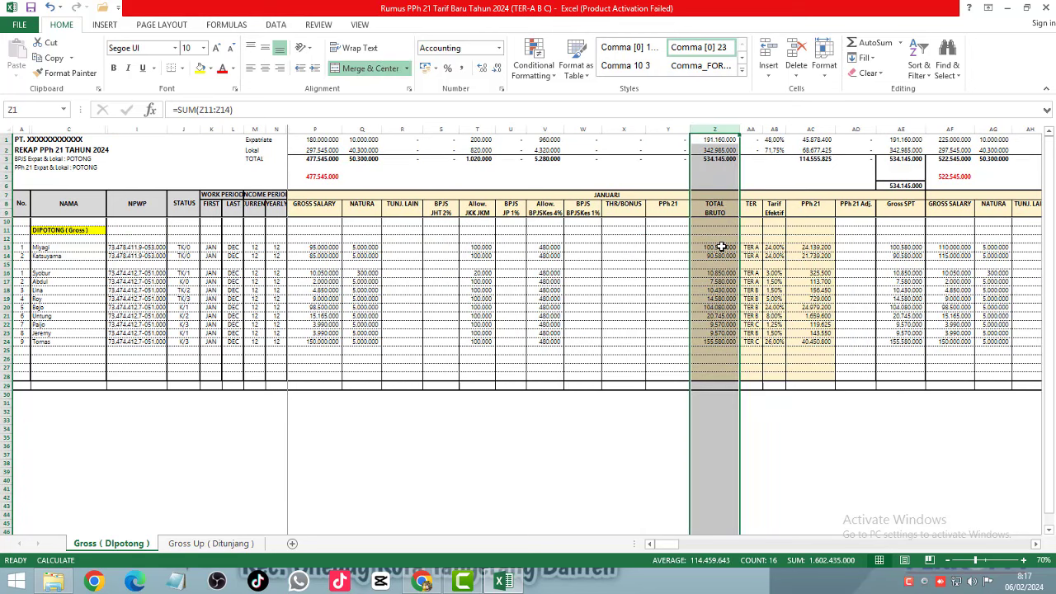
{"action": "left_click", "coordinate": [721, 247]}
{"action": "left_click", "coordinate": [817, 247], "text": "ctrl"}
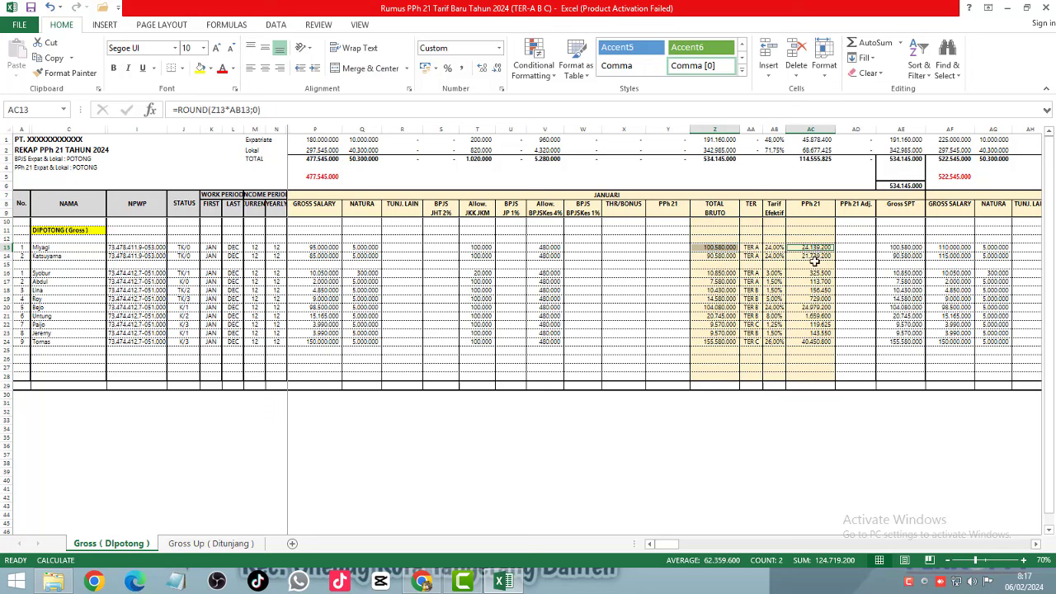
{"action": "left_click", "coordinate": [718, 247]}
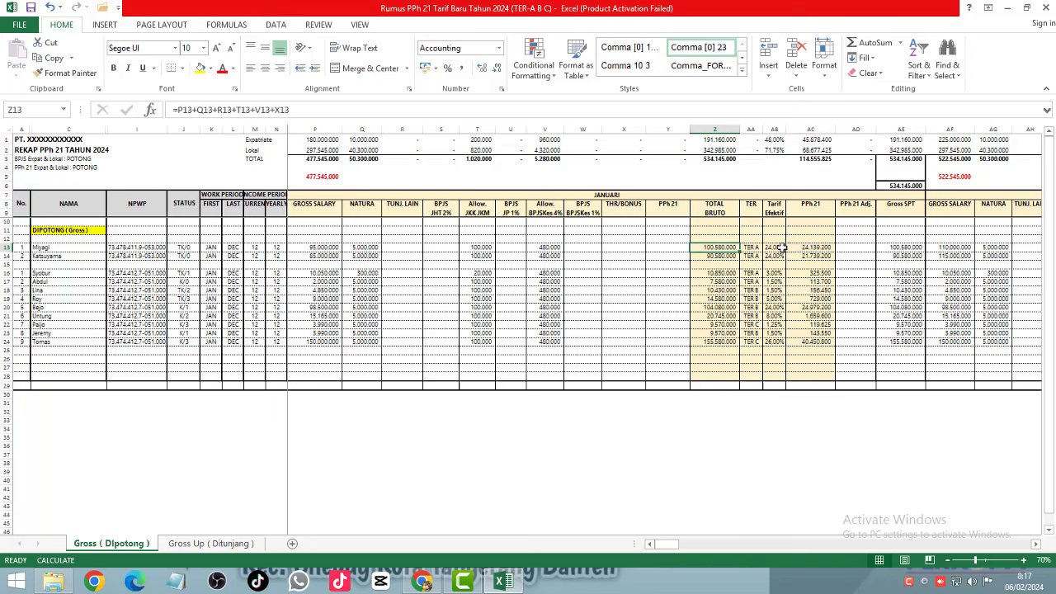
{"action": "left_click", "coordinate": [813, 246], "text": "ctrl"}
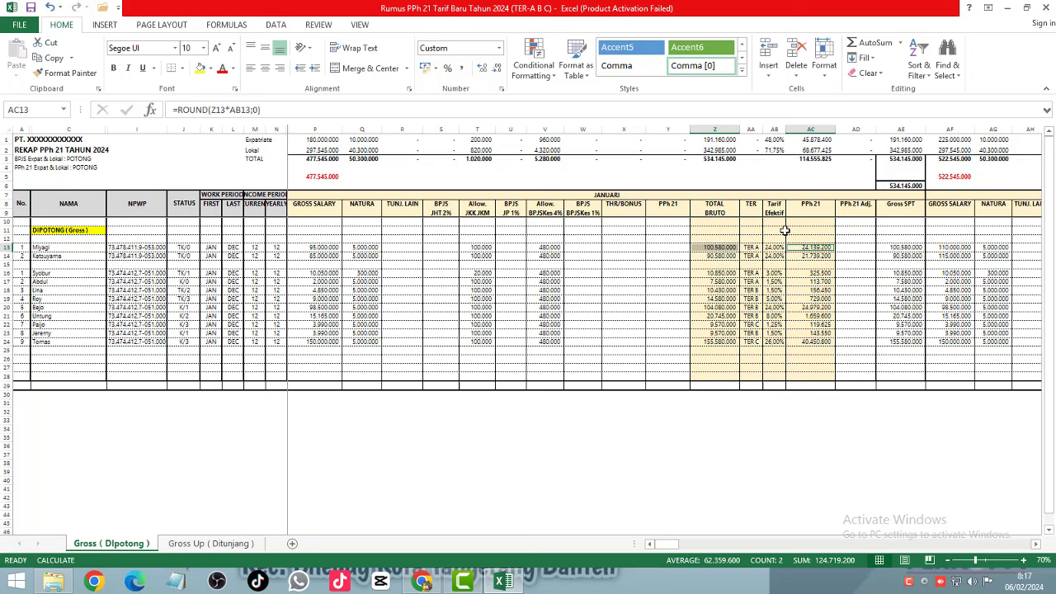
Step: Back on Gross Up (Ditunjang), check net income in P13 and the cells Y13's DPP TER adds
{"action": "left_click", "coordinate": [211, 543]}
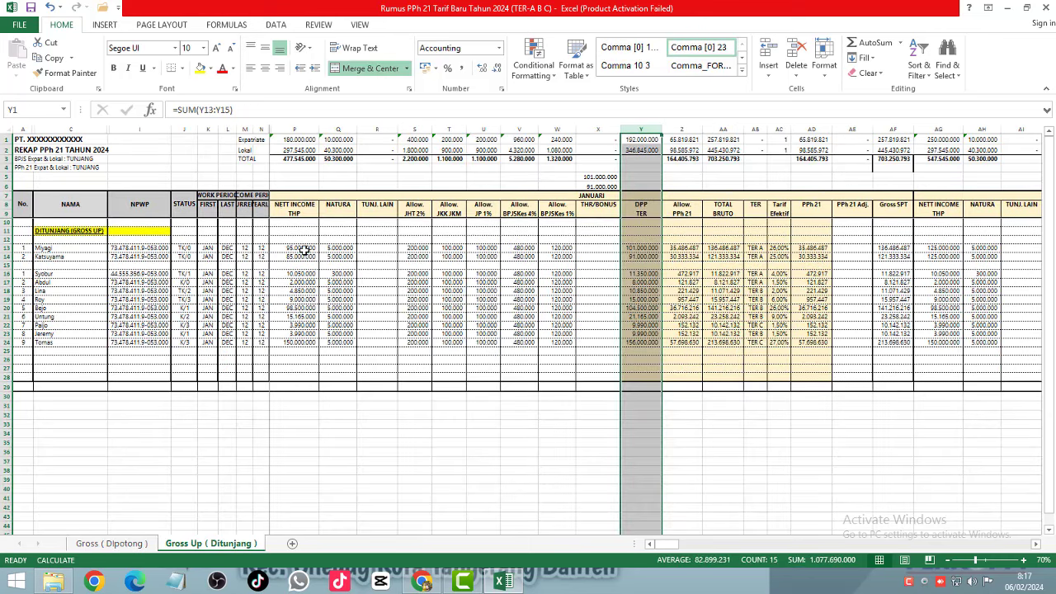
{"action": "left_click", "coordinate": [308, 132]}
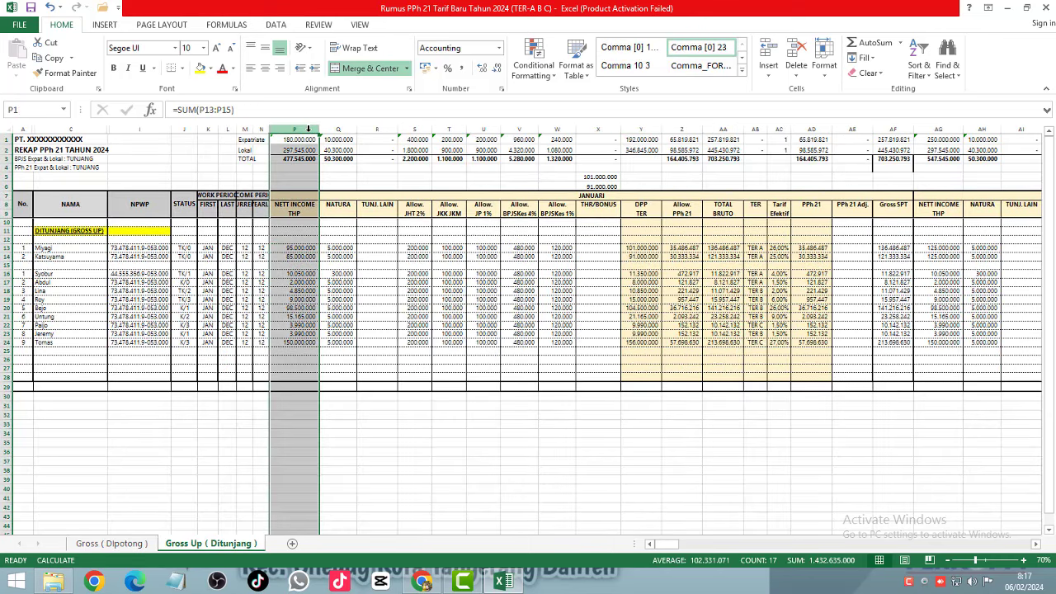
{"action": "left_click", "coordinate": [298, 249]}
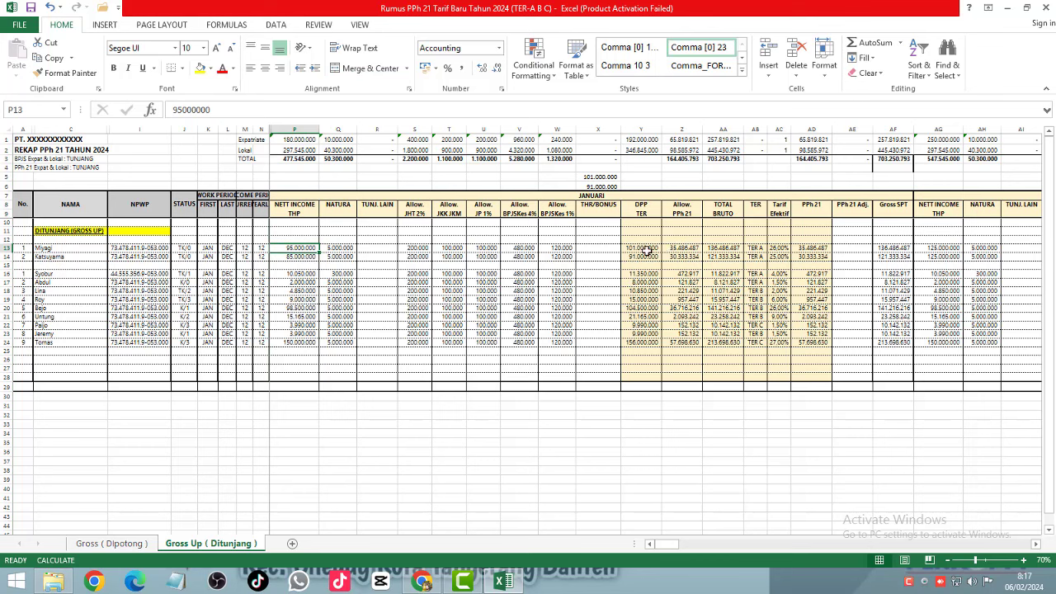
{"action": "left_click", "coordinate": [648, 248]}
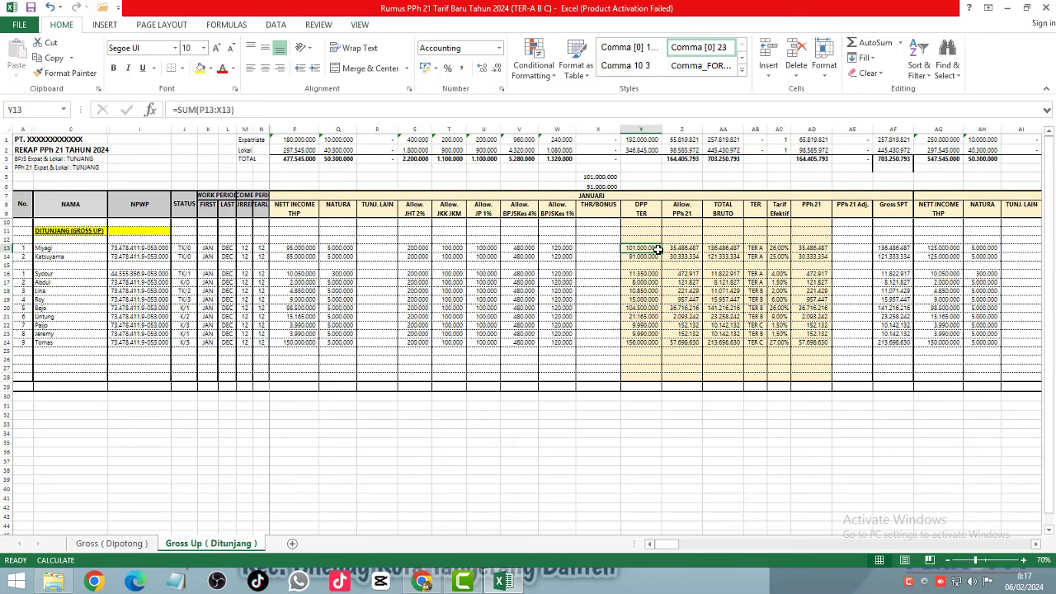
{"action": "double_click", "coordinate": [658, 249]}
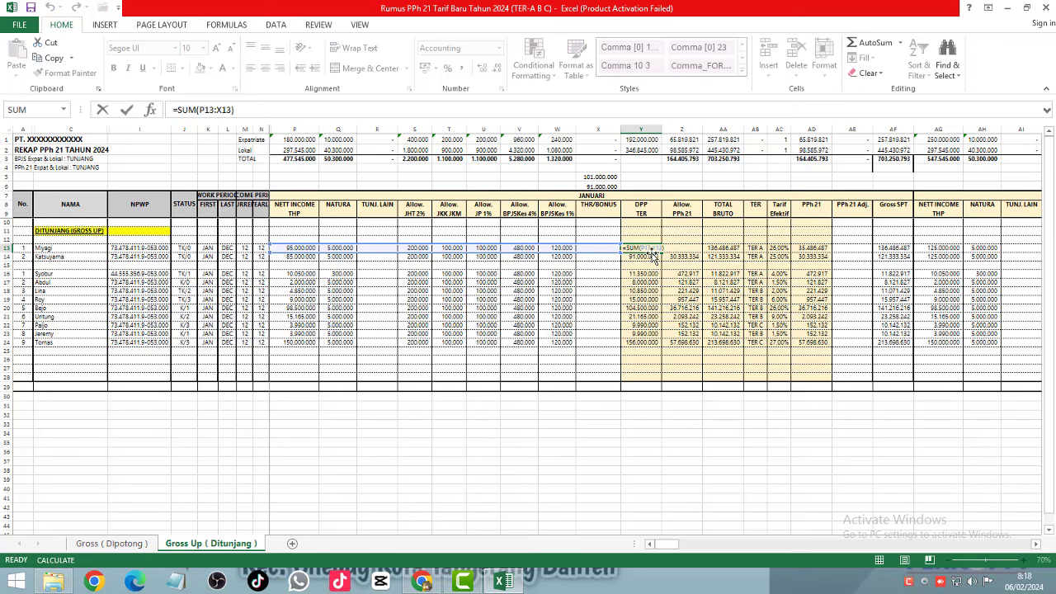
{"action": "key", "text": "Escape"}
Step: Review row 13's total bruto formula in AA13 and its PPh 21 formula in AD13 unchanged
{"action": "left_click", "coordinate": [723, 248]}
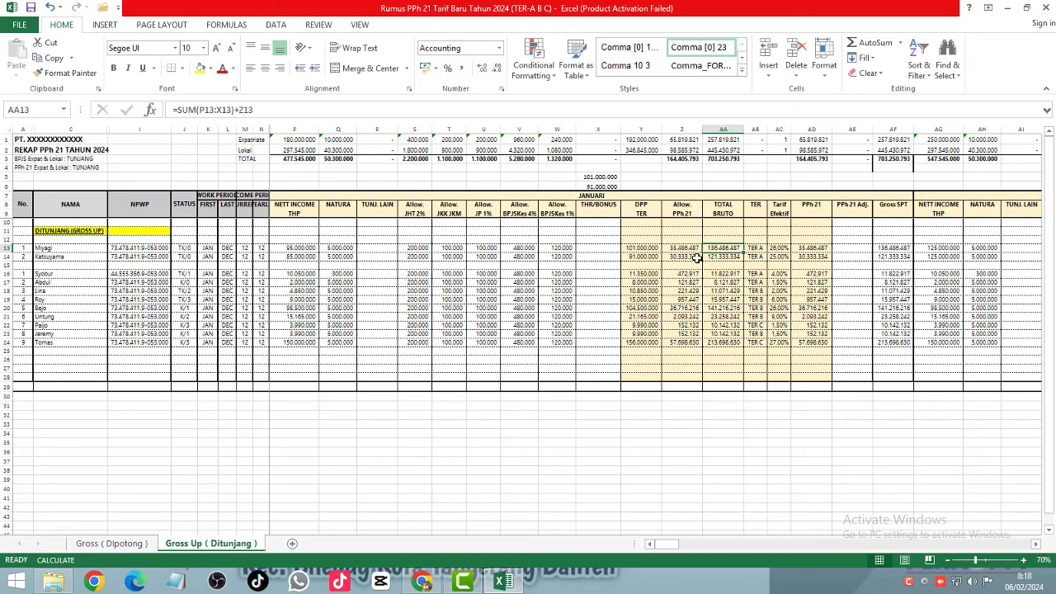
{"action": "key", "text": "F2"}
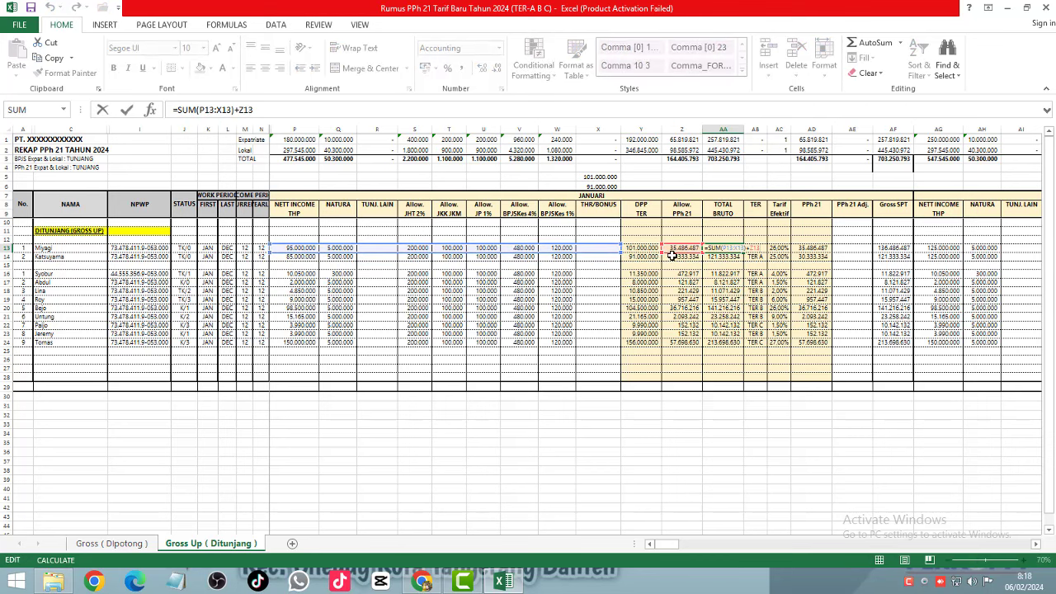
{"action": "key", "text": "Escape"}
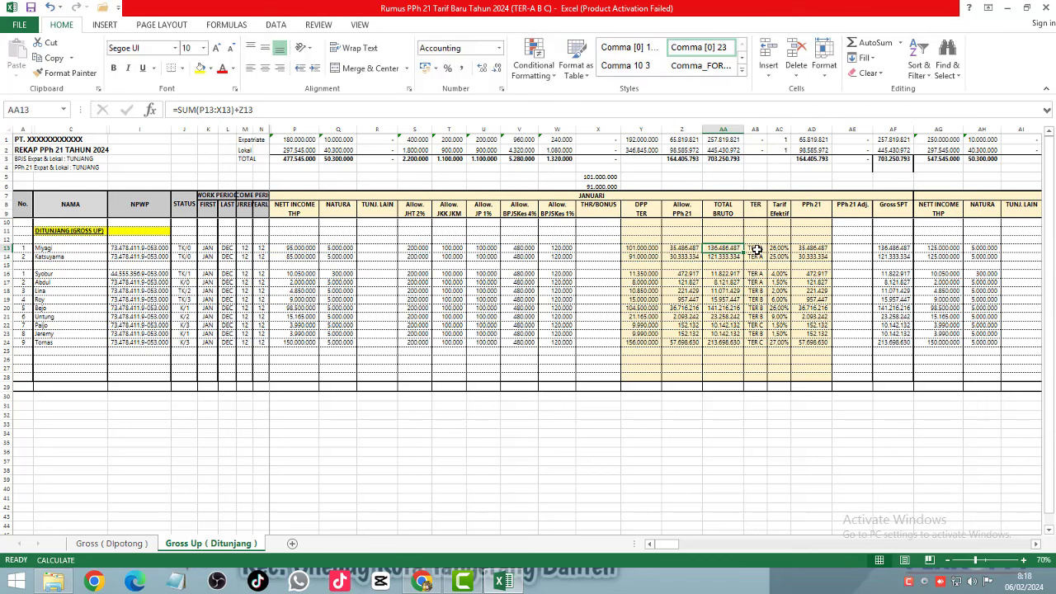
{"action": "left_click", "coordinate": [814, 248]}
{"action": "key", "text": "F2"}
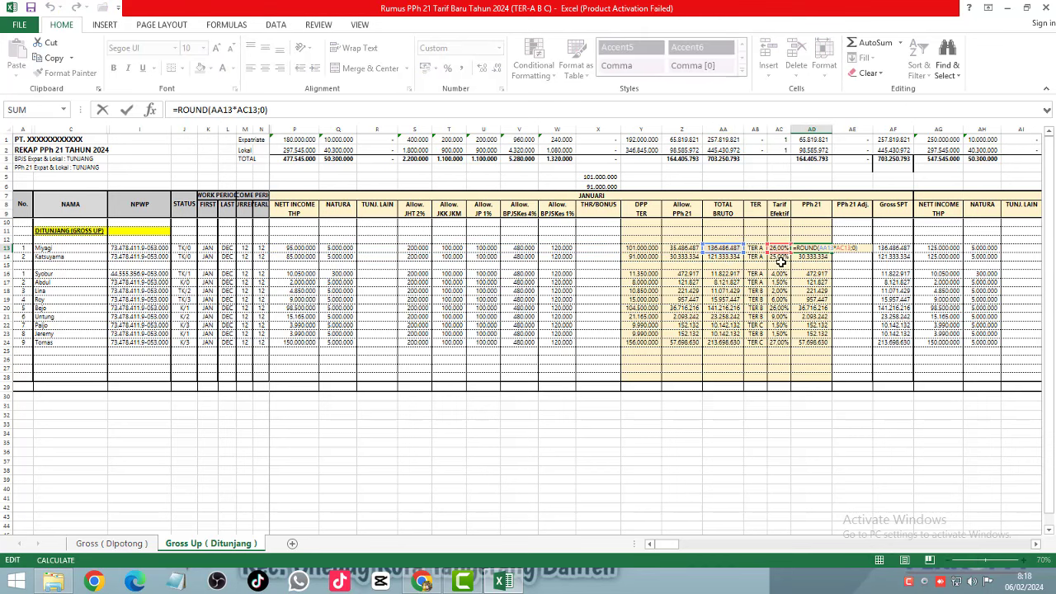
{"action": "key", "text": "Escape"}
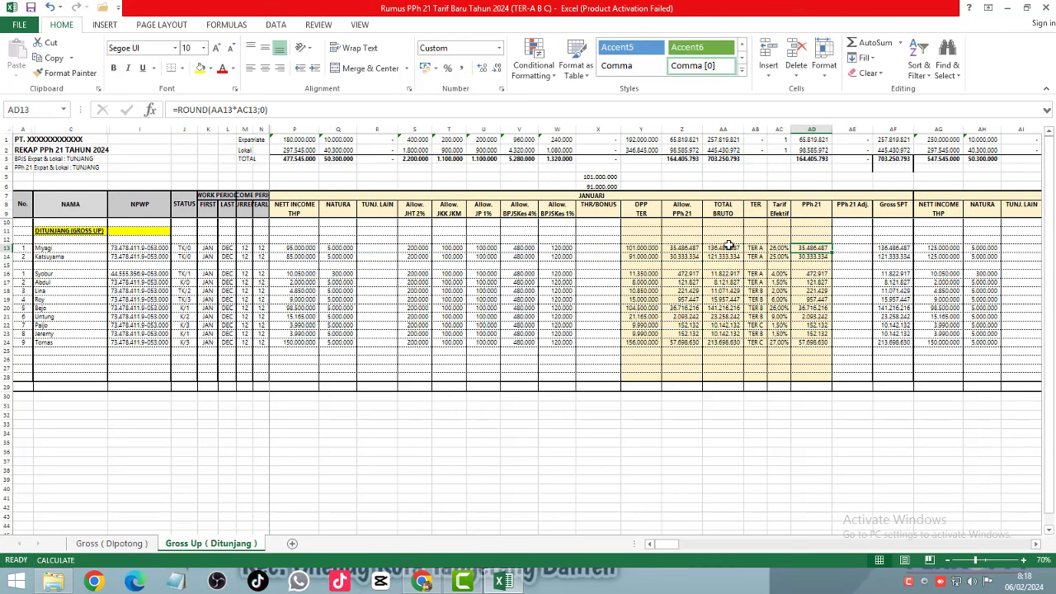
Step: Verify the allowance links to PPh 21, giving 35.486.487 tax on 136.486.487 bruto
{"action": "left_click", "coordinate": [730, 247]}
{"action": "key", "text": "F2"}
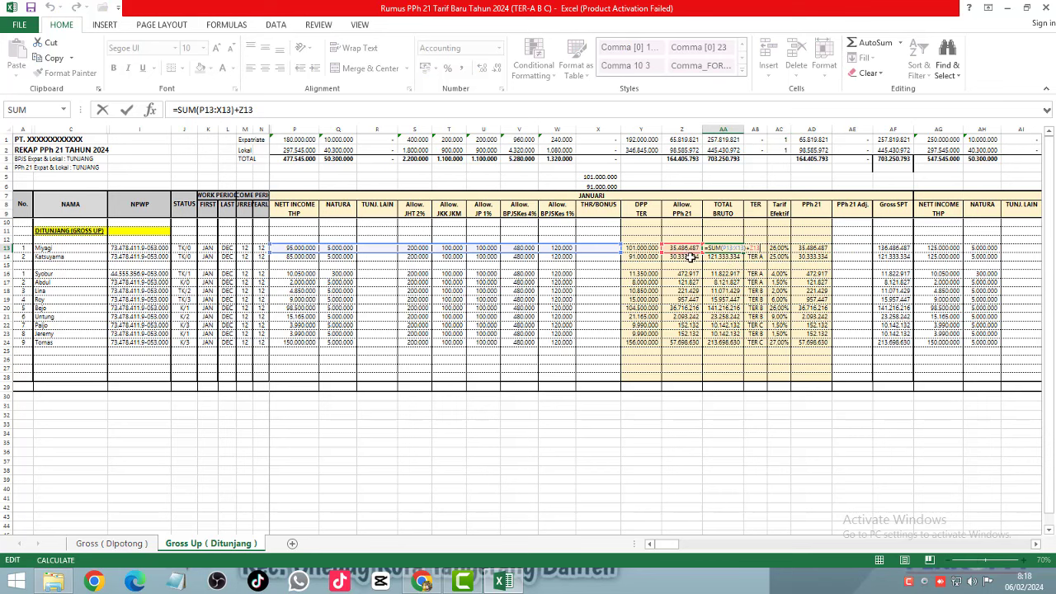
{"action": "left_click", "coordinate": [683, 248]}
{"action": "key", "text": "F2"}
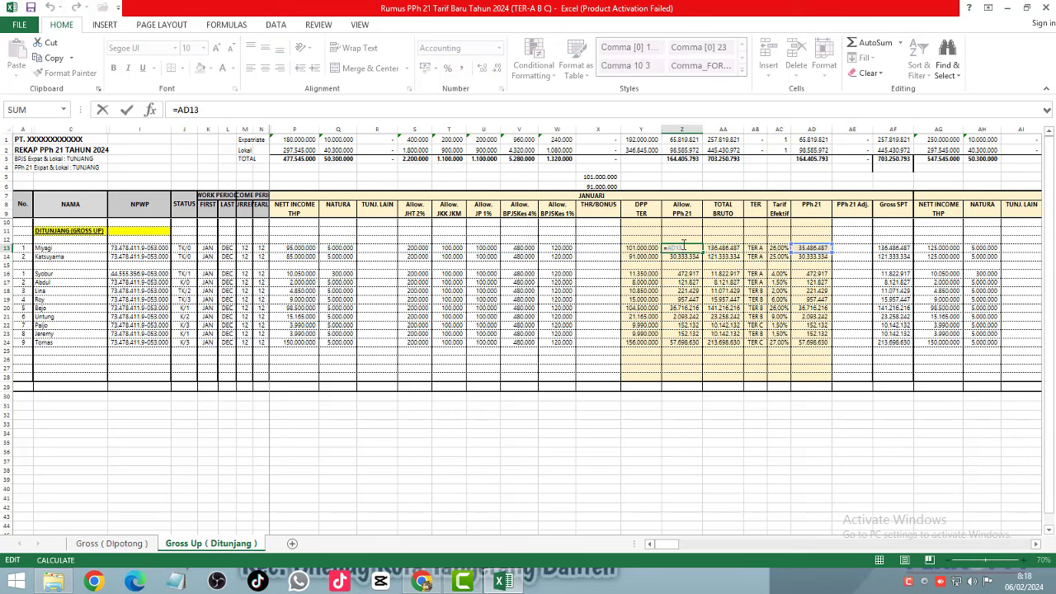
{"action": "key", "text": "Escape"}
{"action": "double_click", "coordinate": [809, 247]}
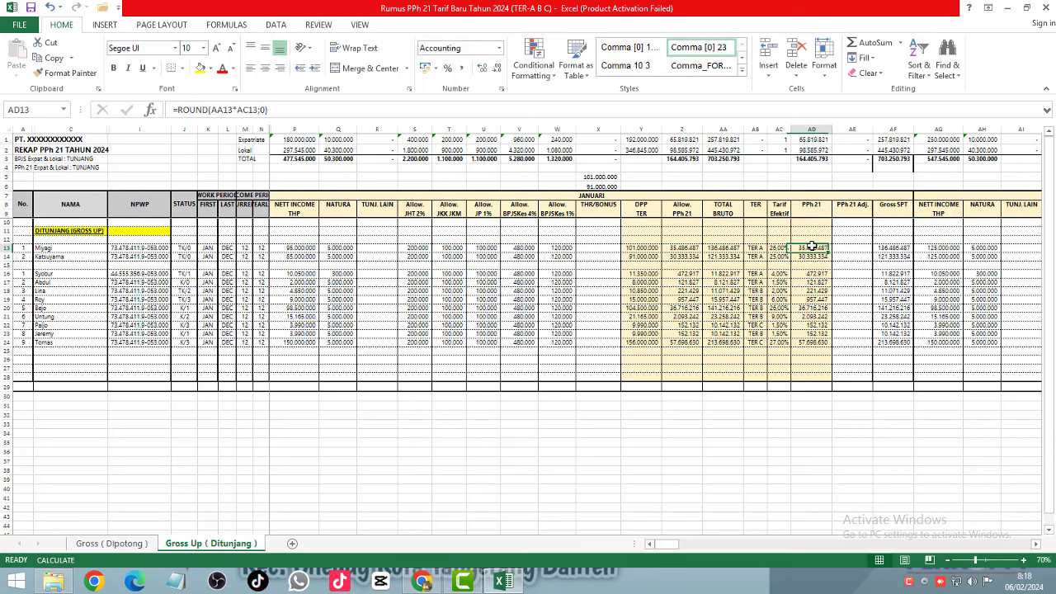
{"action": "key", "text": "Escape"}
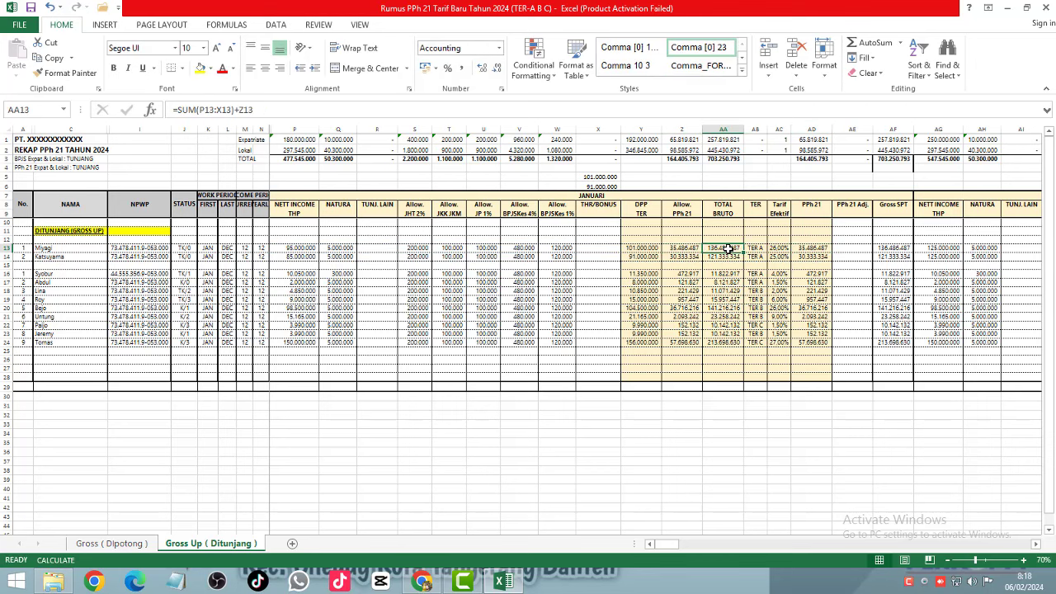
{"action": "double_click", "coordinate": [729, 249]}
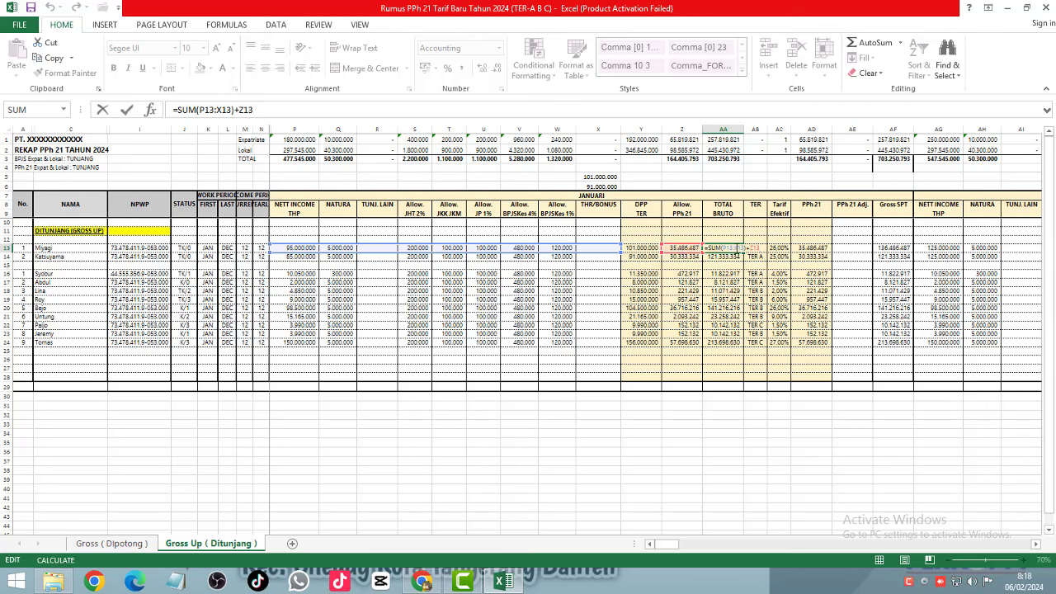
{"action": "left_click", "coordinate": [812, 248]}
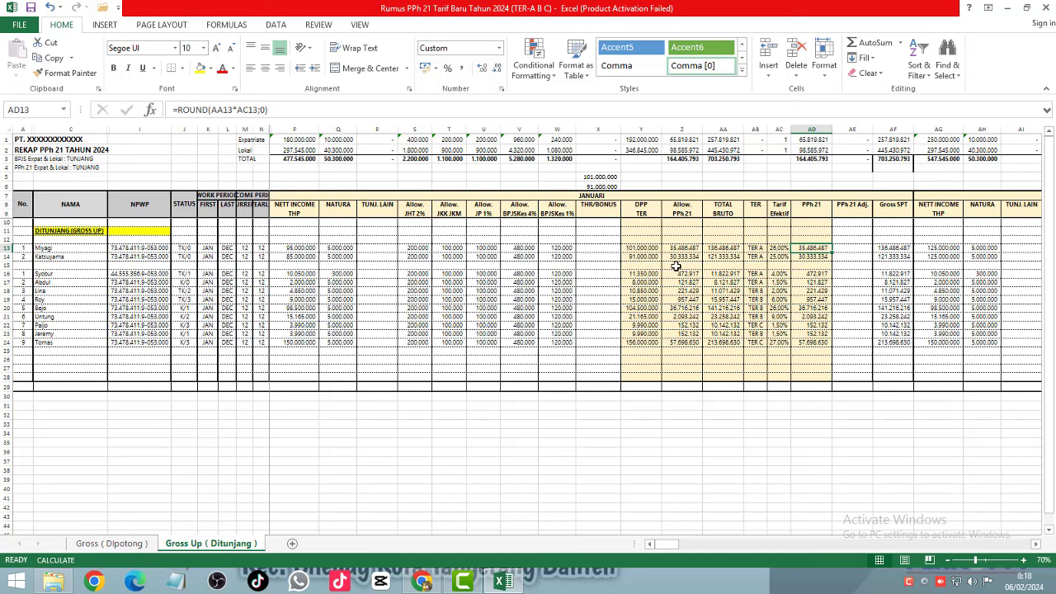
{"action": "left_click", "coordinate": [651, 126]}
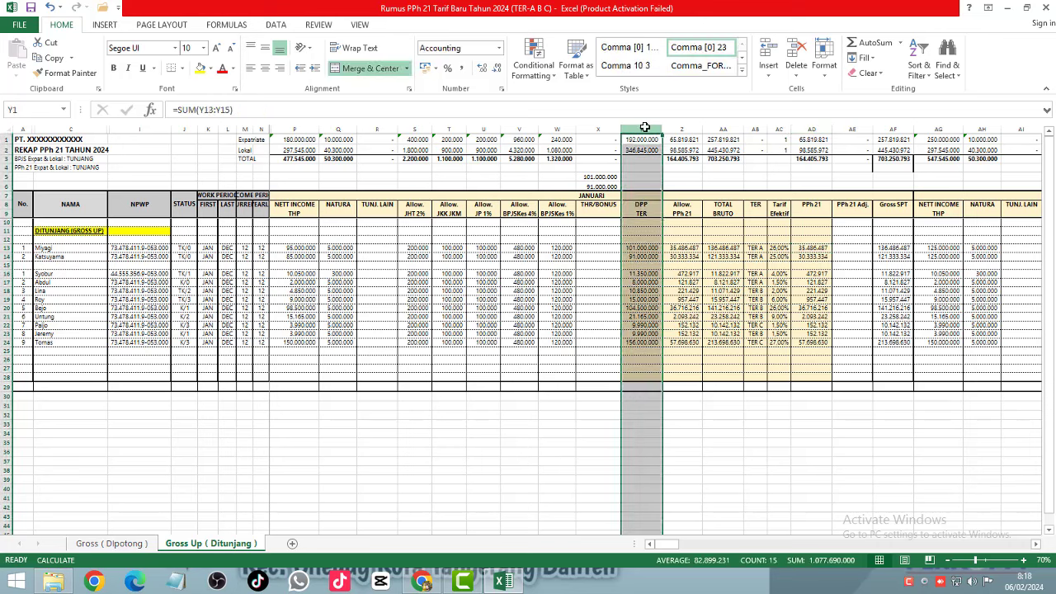
{"action": "left_click", "coordinate": [725, 129]}
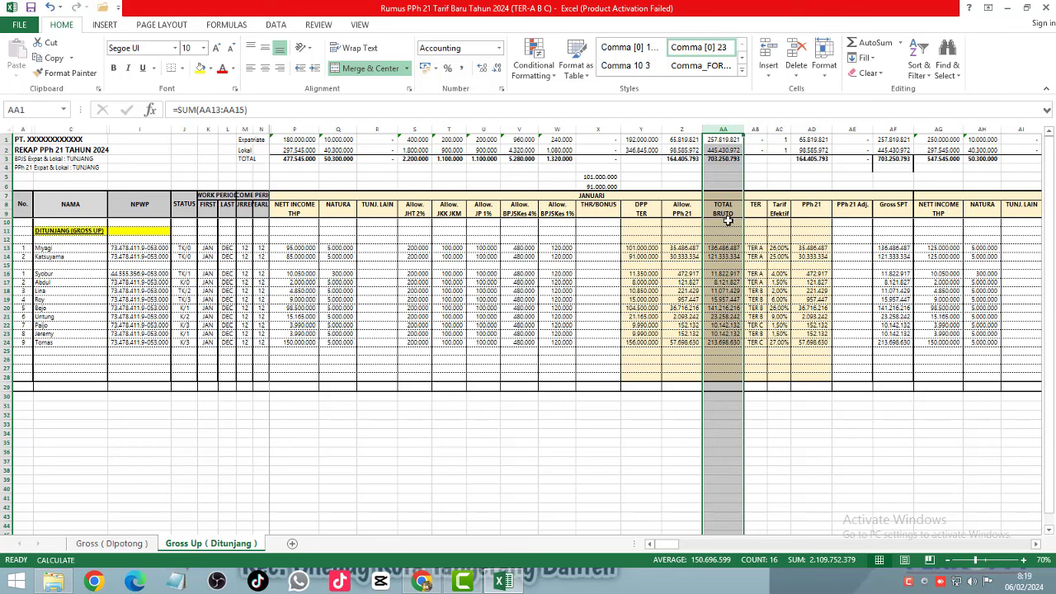
{"action": "left_click", "coordinate": [812, 132]}
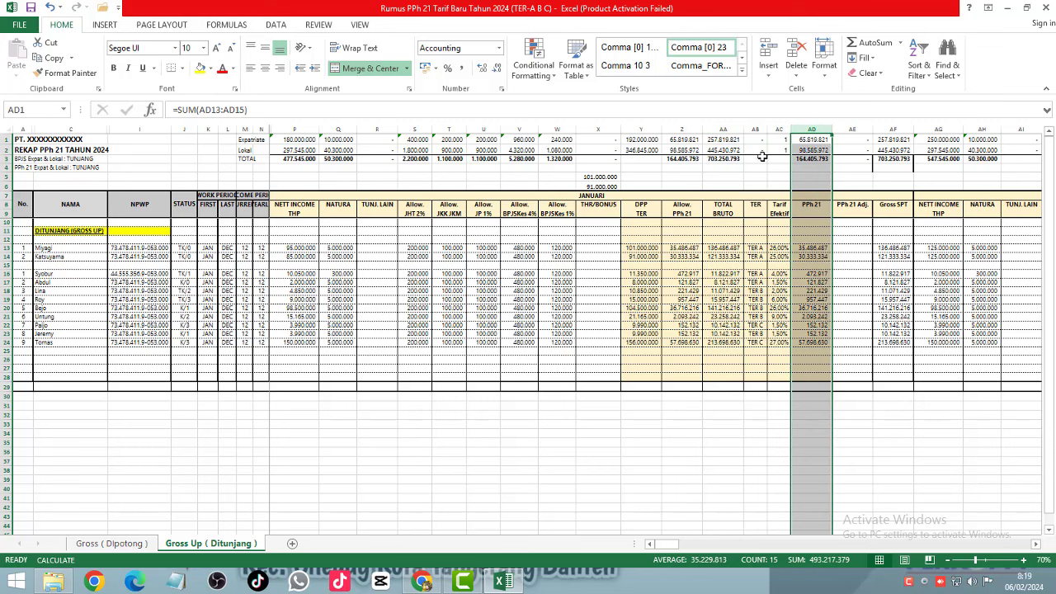
{"action": "left_click", "coordinate": [642, 129]}
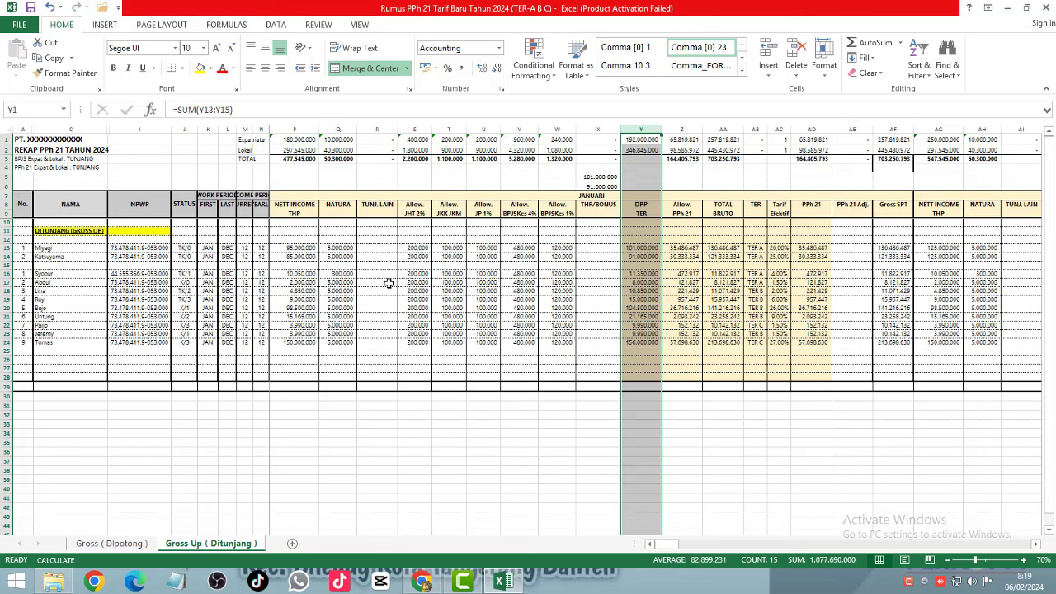
{"action": "left_click", "coordinate": [644, 241]}
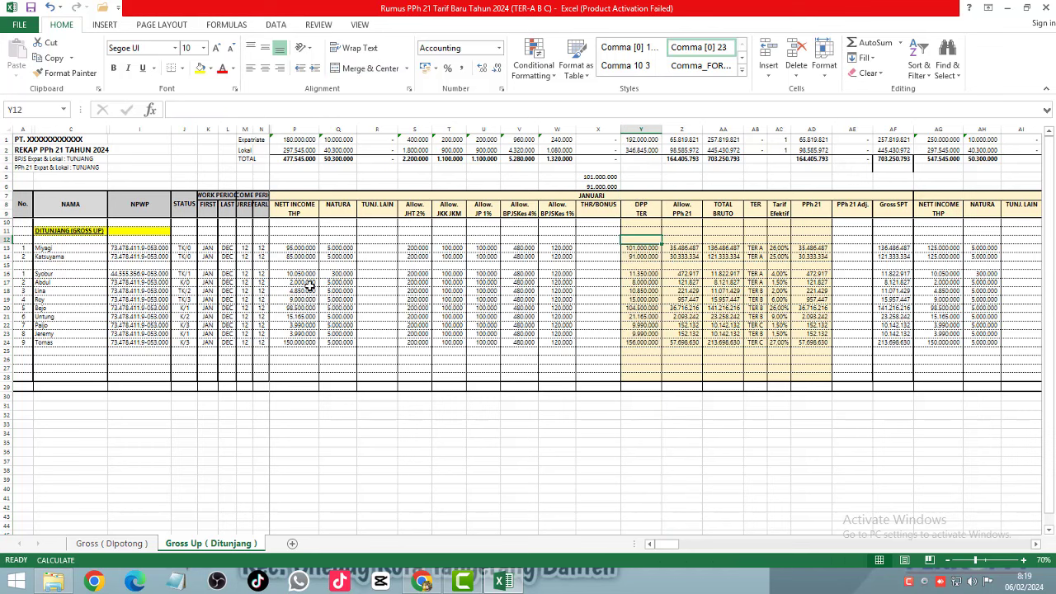
{"action": "left_click", "coordinate": [4, 351]}
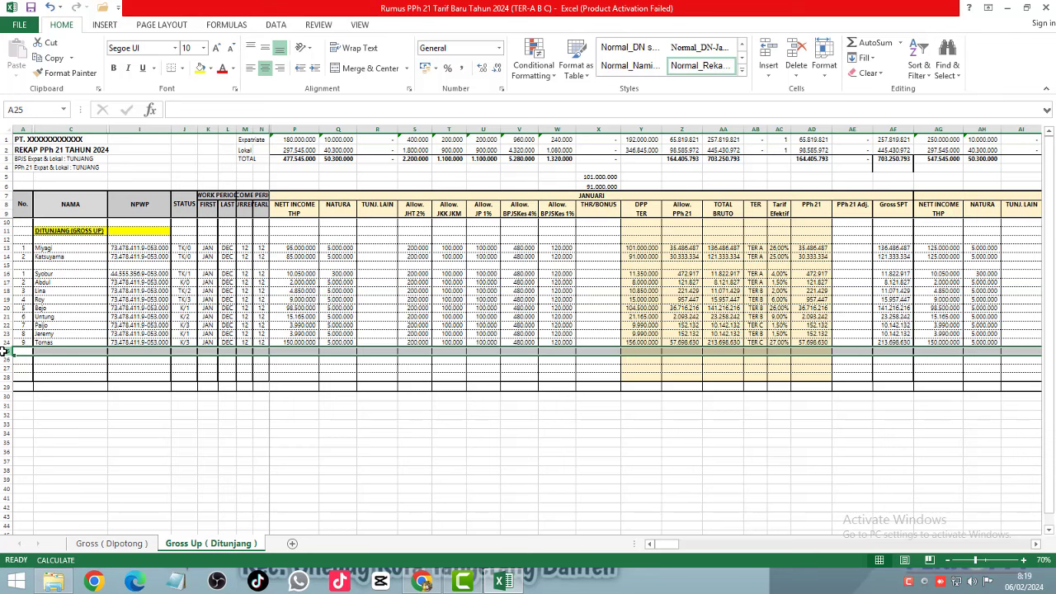
{"action": "left_click_drag", "start_coordinate": [4, 351], "coordinate": [260, 529]}
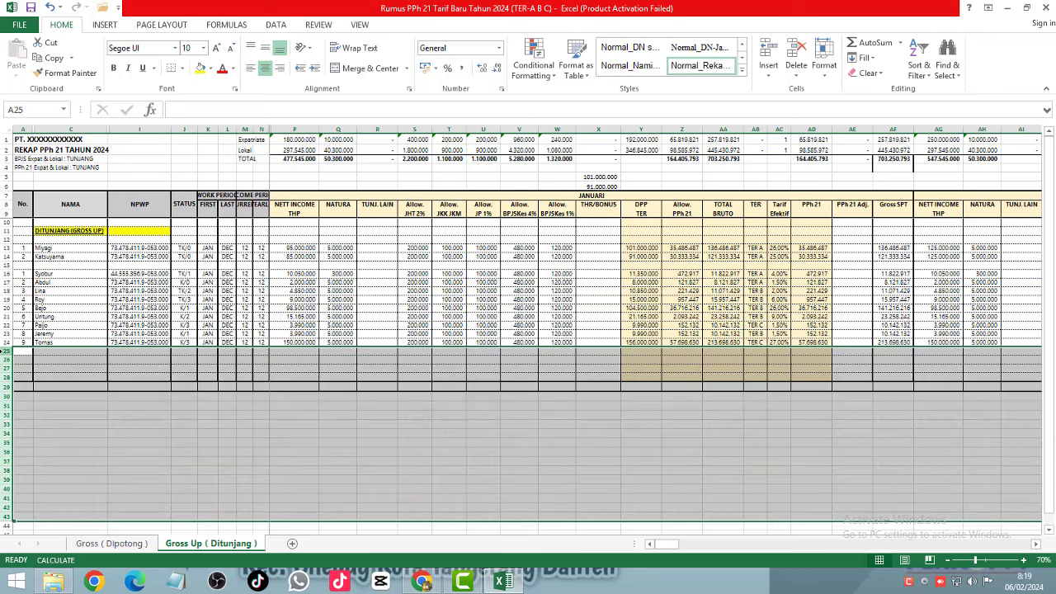
{"action": "right_click", "coordinate": [5, 349]}
{"action": "left_click", "coordinate": [53, 443]}
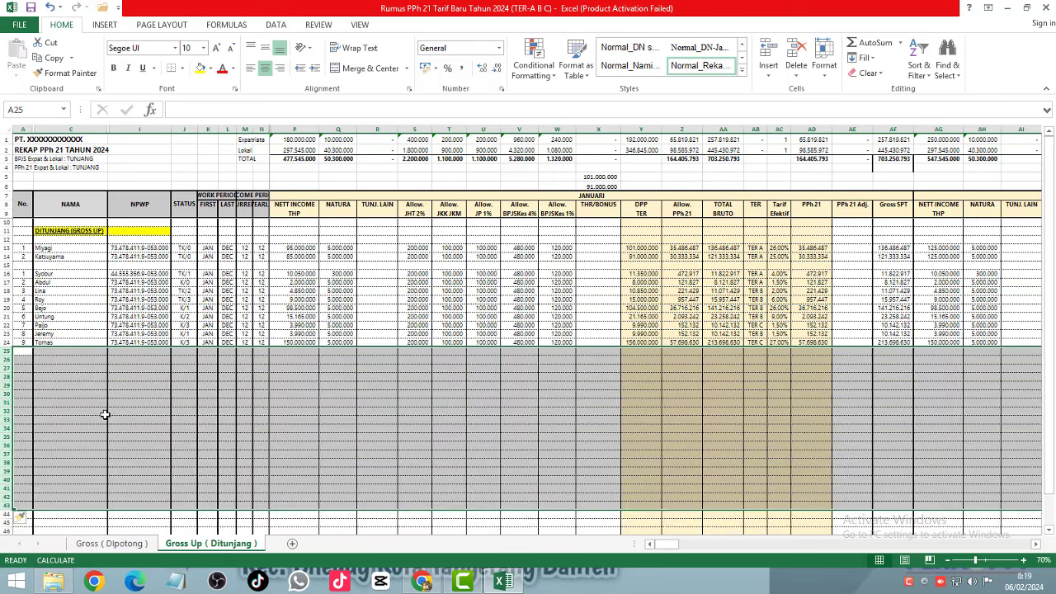
{"action": "scroll", "coordinate": [105, 414], "scroll_direction": "down", "scroll_amount": 1}
{"action": "left_click", "coordinate": [41, 316]}
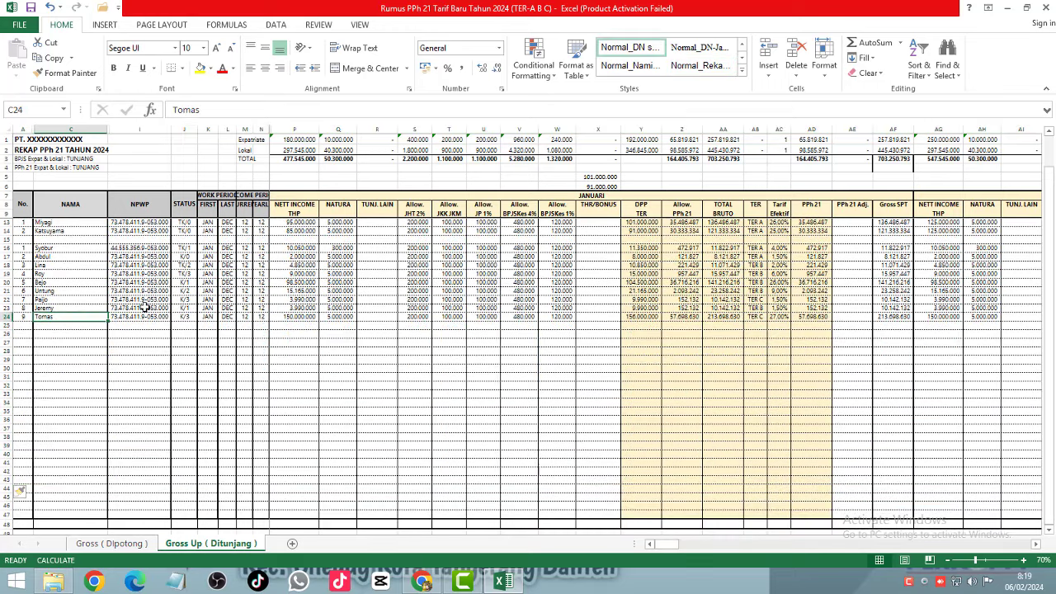
{"action": "mouse_move", "coordinate": [145, 307]}
{"action": "left_mouse_down"}
{"action": "mouse_move", "coordinate": [788, 326]}
{"action": "mouse_move", "coordinate": [788, 467]}
{"action": "left_mouse_up"}
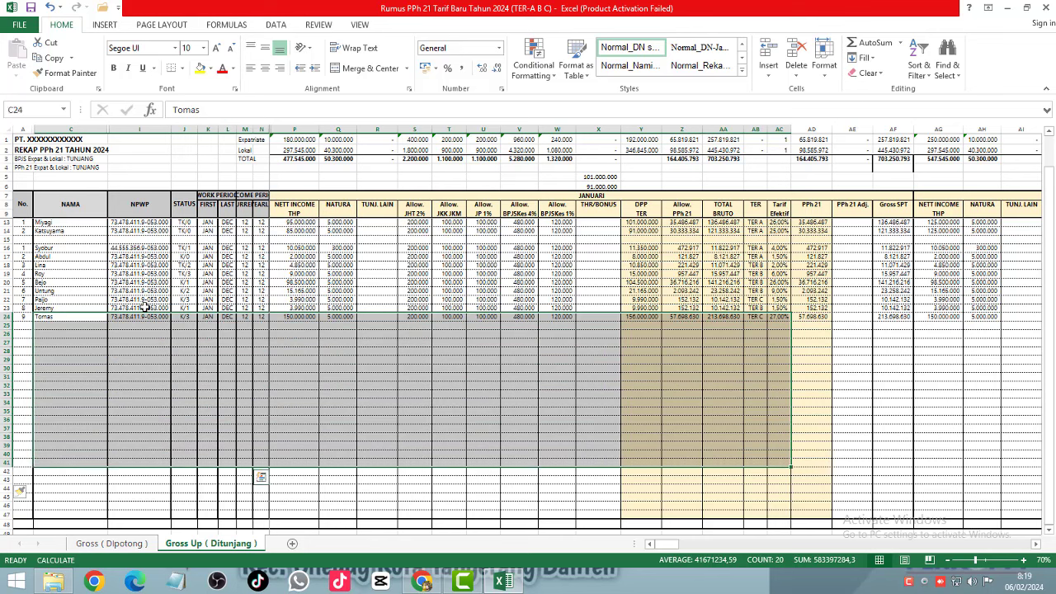
{"action": "key", "text": "ctrl+d"}
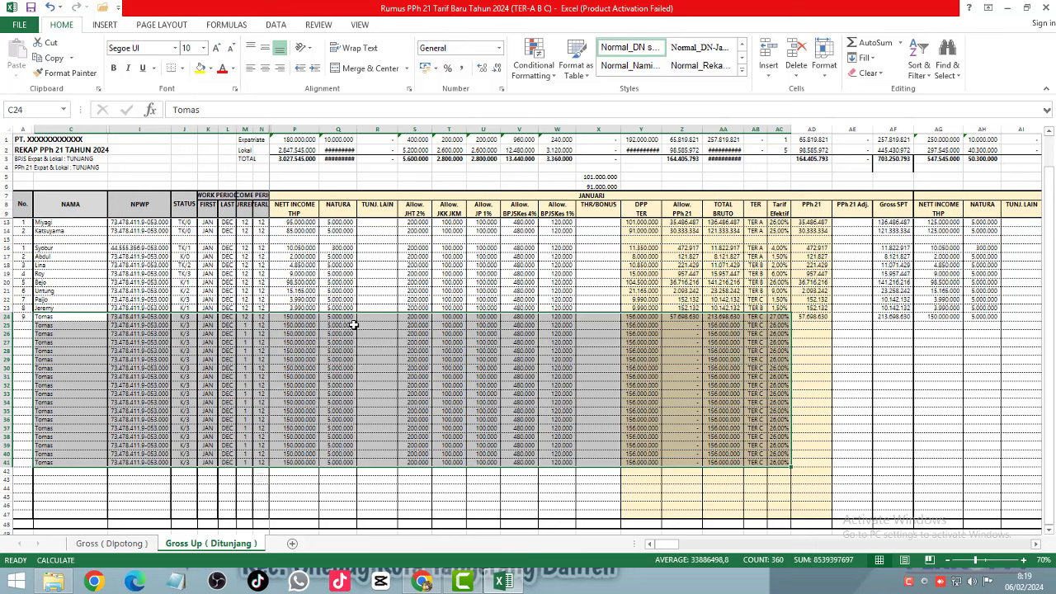
{"action": "left_click_drag", "start_coordinate": [626, 323], "coordinate": [627, 333]}
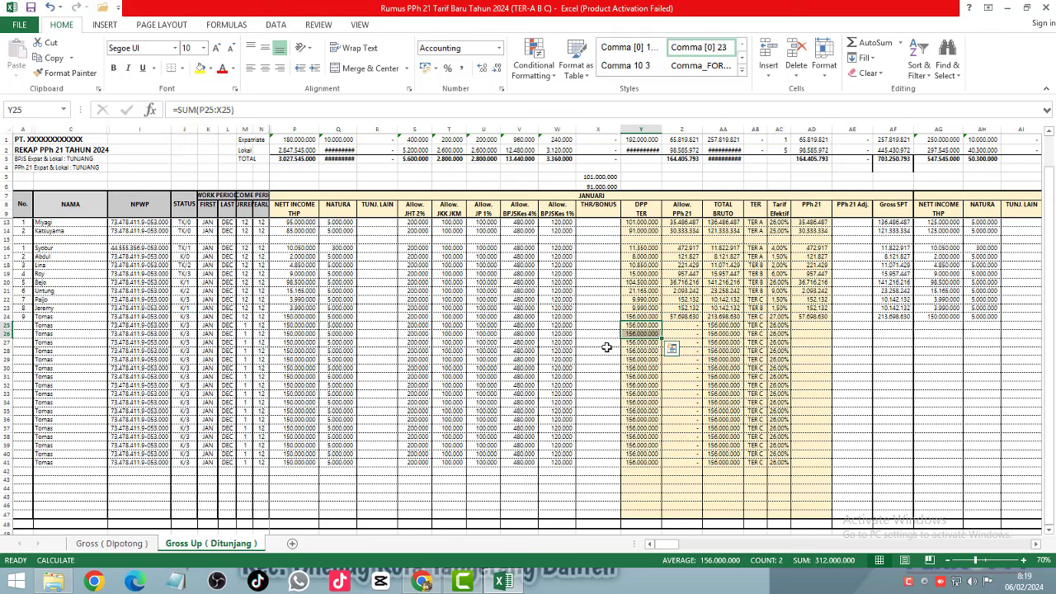
{"action": "key", "text": "ctrl+z"}
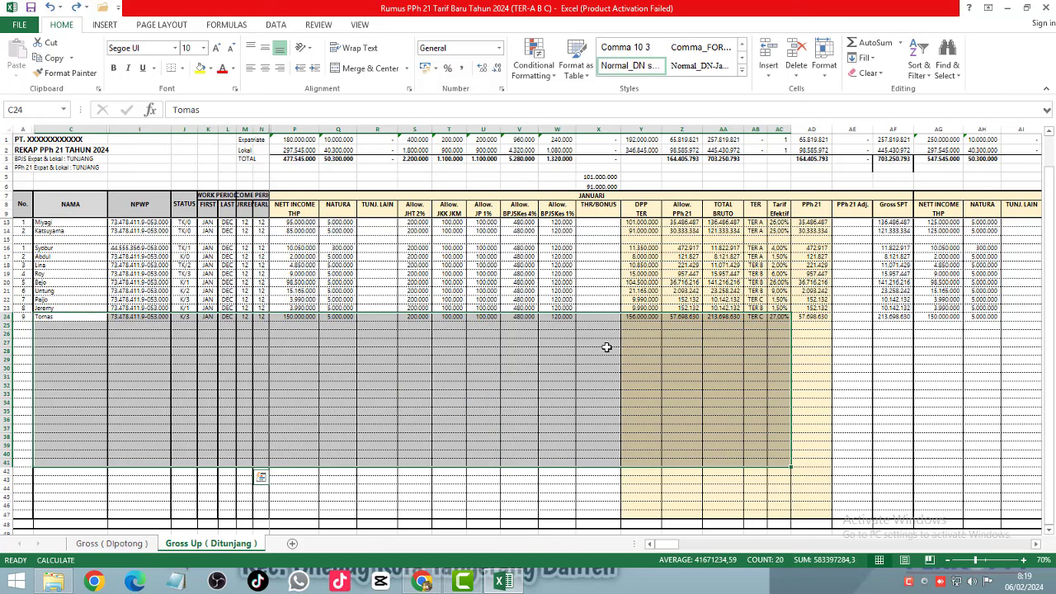
{"action": "key", "text": "ctrl+z"}
{"action": "key", "text": "Up"}
{"action": "key", "text": "Up"}
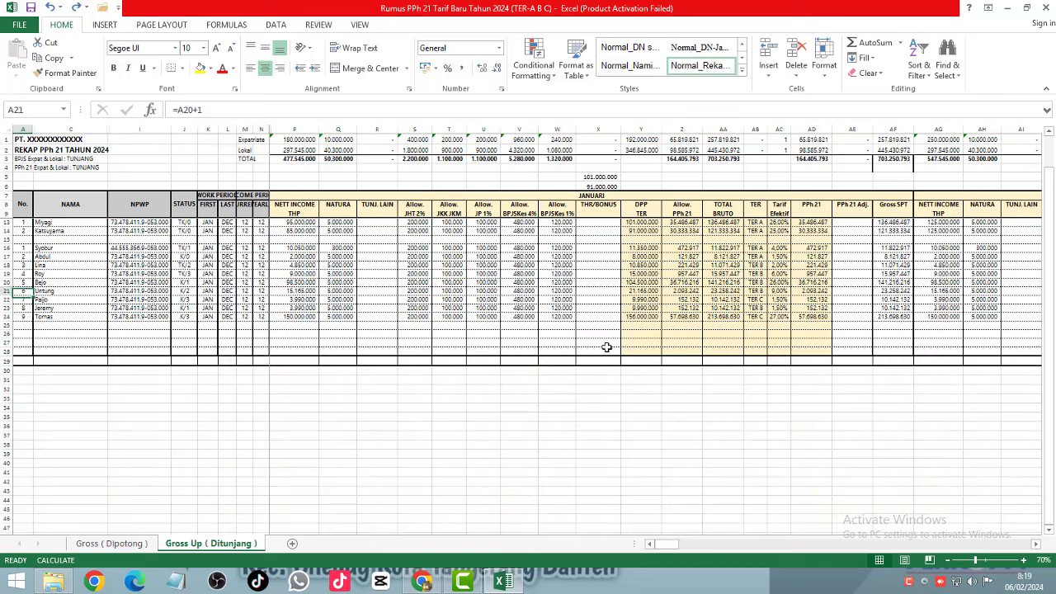
{"action": "key", "text": "Up"}
{"action": "key", "text": "Up"}
{"action": "key", "text": "Up"}
{"action": "key", "text": "Up"}
{"action": "key", "text": "Up"}
{"action": "key", "text": "Up"}
{"action": "key", "text": "Up"}
{"action": "key", "text": "Up"}
{"action": "key", "text": "ctrl+z"}
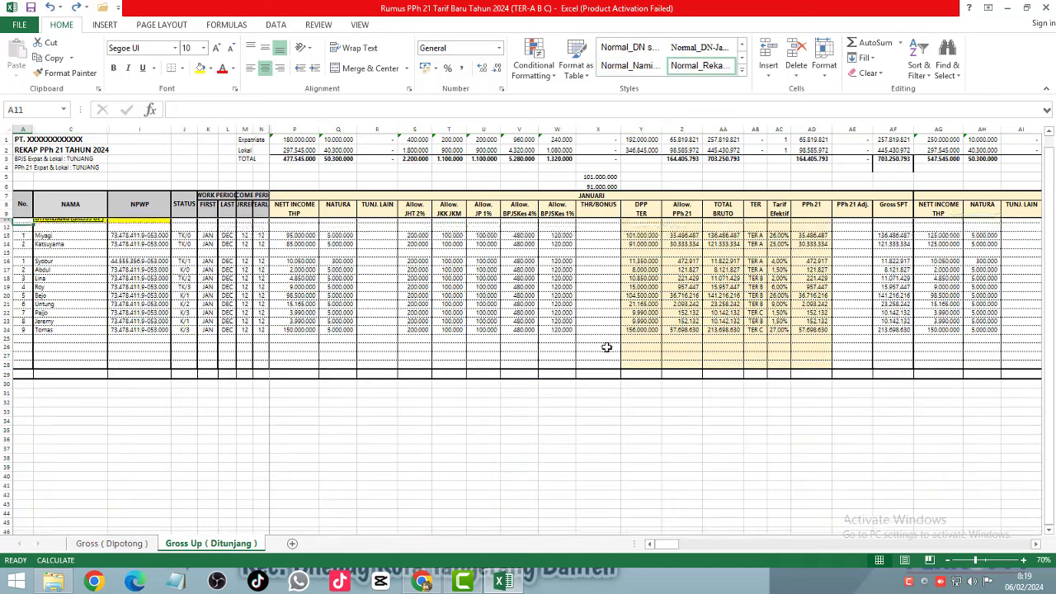
{"action": "key", "text": "Down"}
{"action": "key", "text": "Down"}
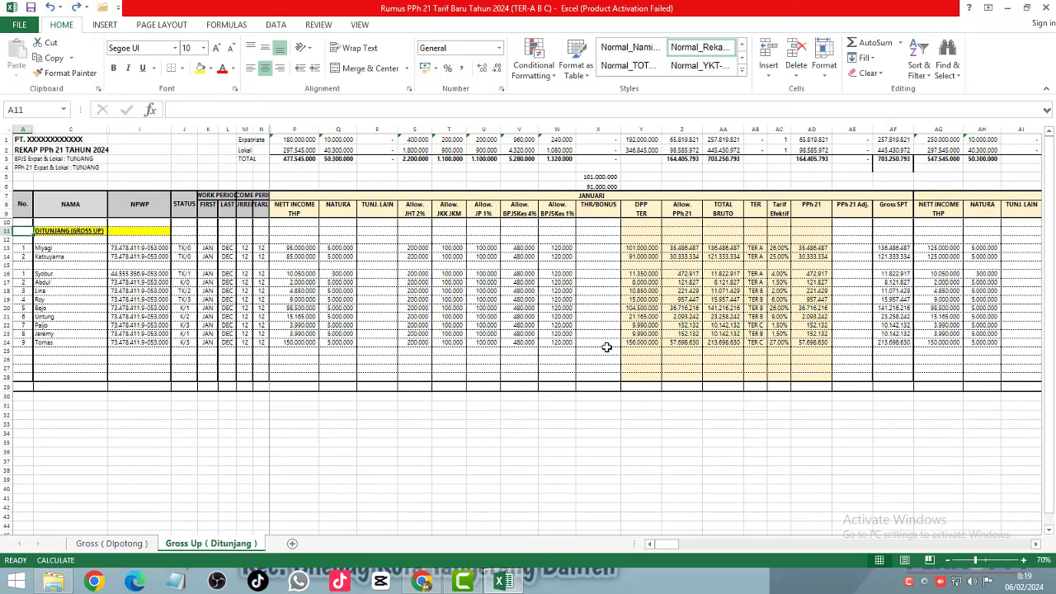
{"action": "key", "text": "Right"}
{"action": "key", "text": "Right"}
{"action": "key", "text": "Right"}
{"action": "key", "text": "Right"}
{"action": "key", "text": "Down"}
{"action": "key", "text": "Down"}
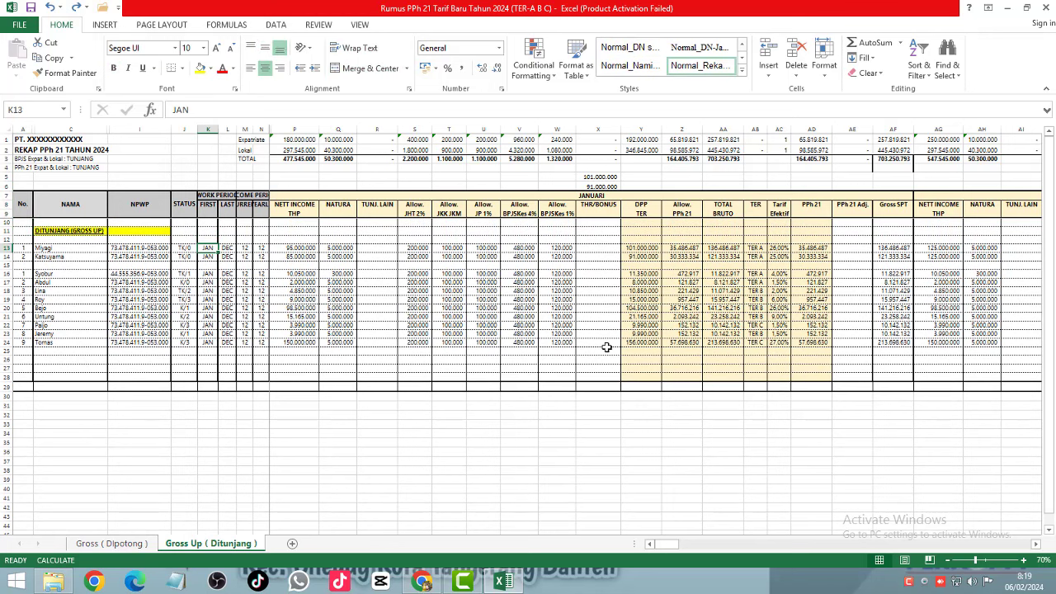